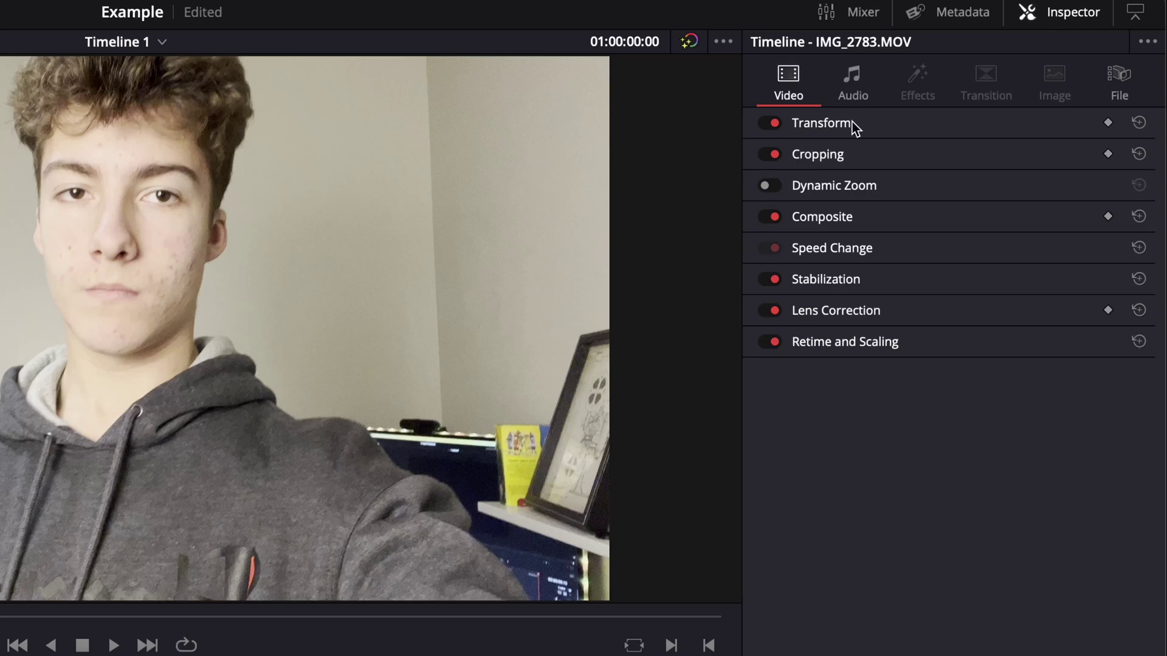
Step: Try enlarging the IMG_2783.MOV clip to a linked zoom of 1.050 and reset the zoom
click(850, 122)
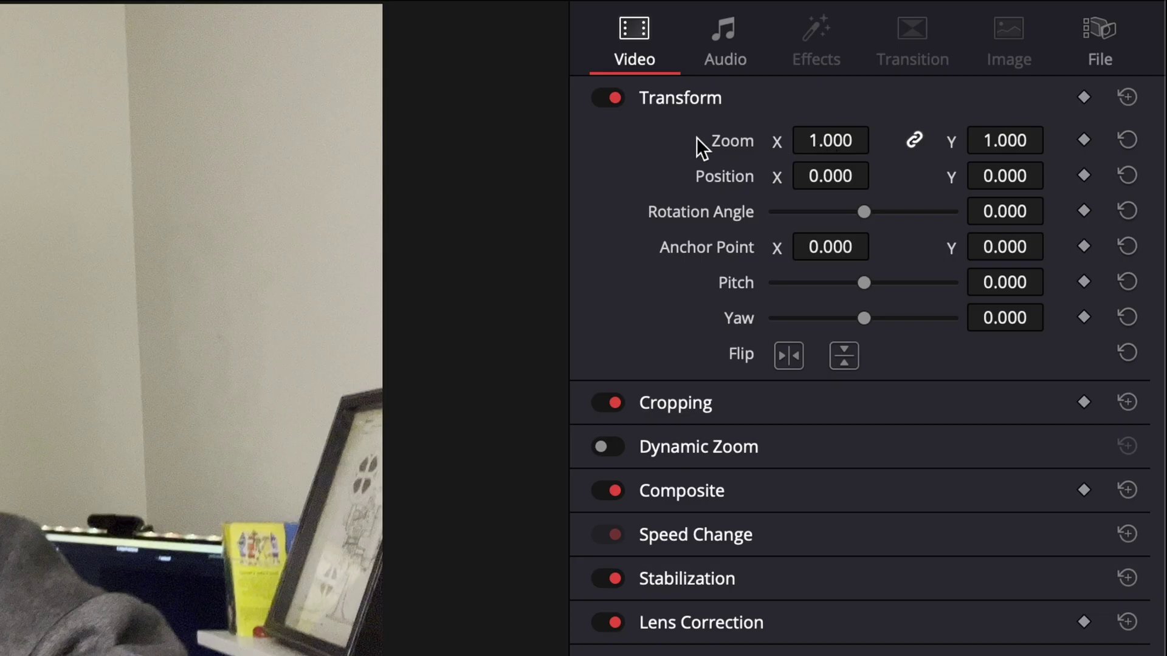
drag(814, 141, 824, 173)
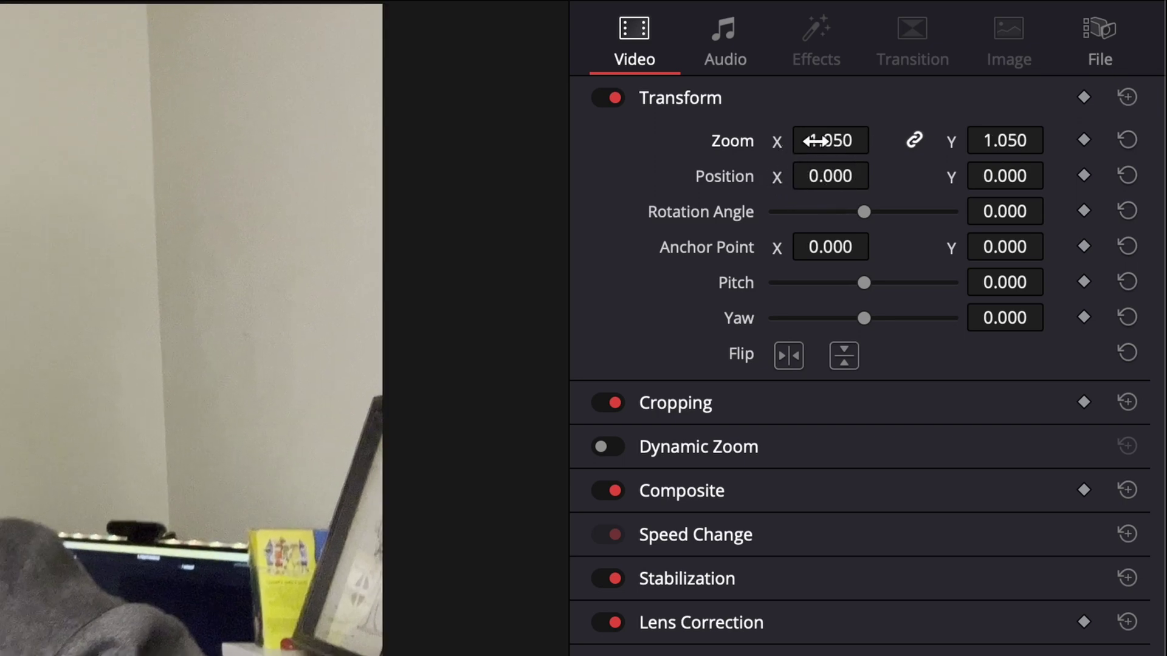
double_click(815, 141)
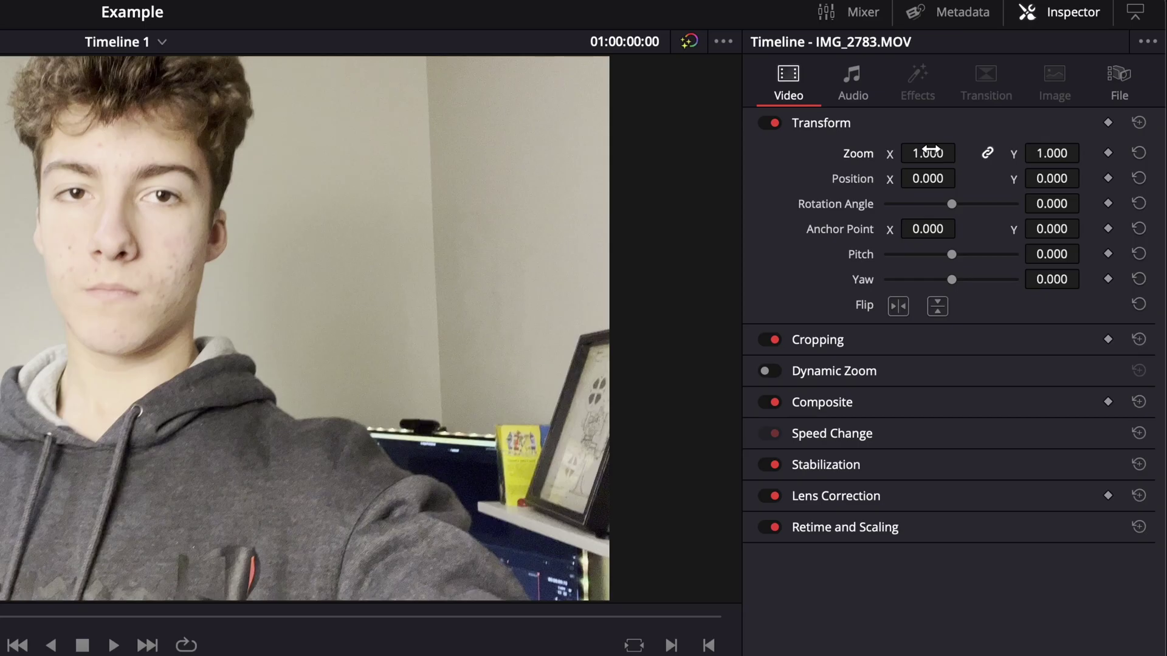
Step: Unlink the zoom axes, stretch the clip horizontally to an X zoom of 1.660, and try shifting its position
click(987, 153)
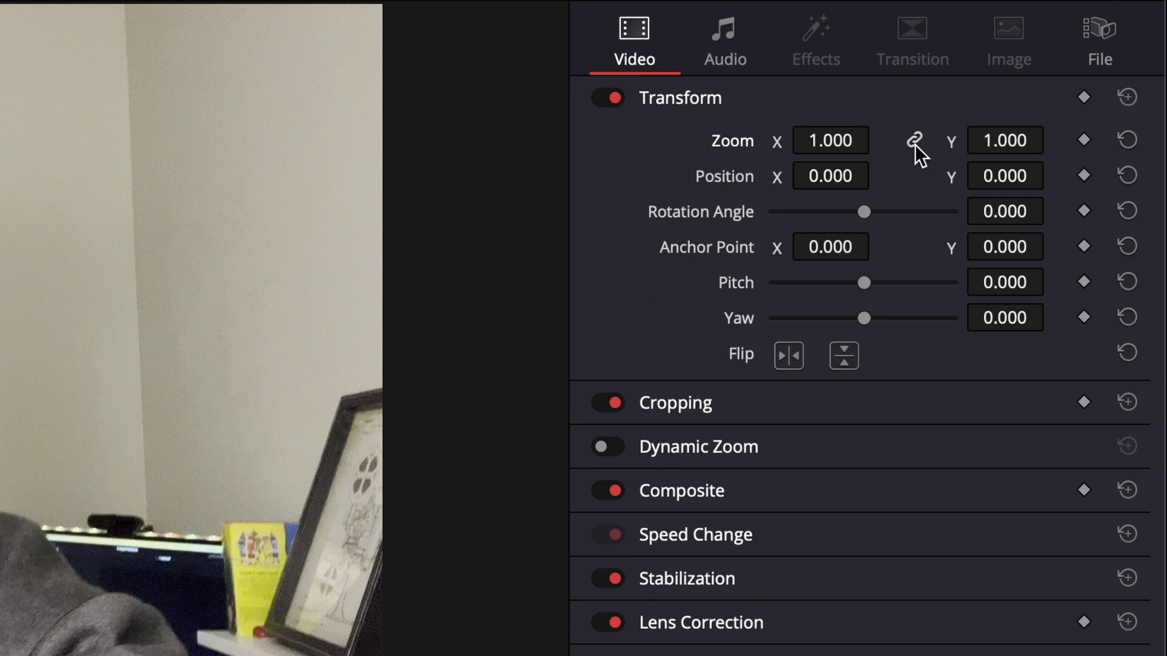
mouse_move(903, 154)
mouse_down()
mouse_move(970, 164)
mouse_move(893, 164)
mouse_up()
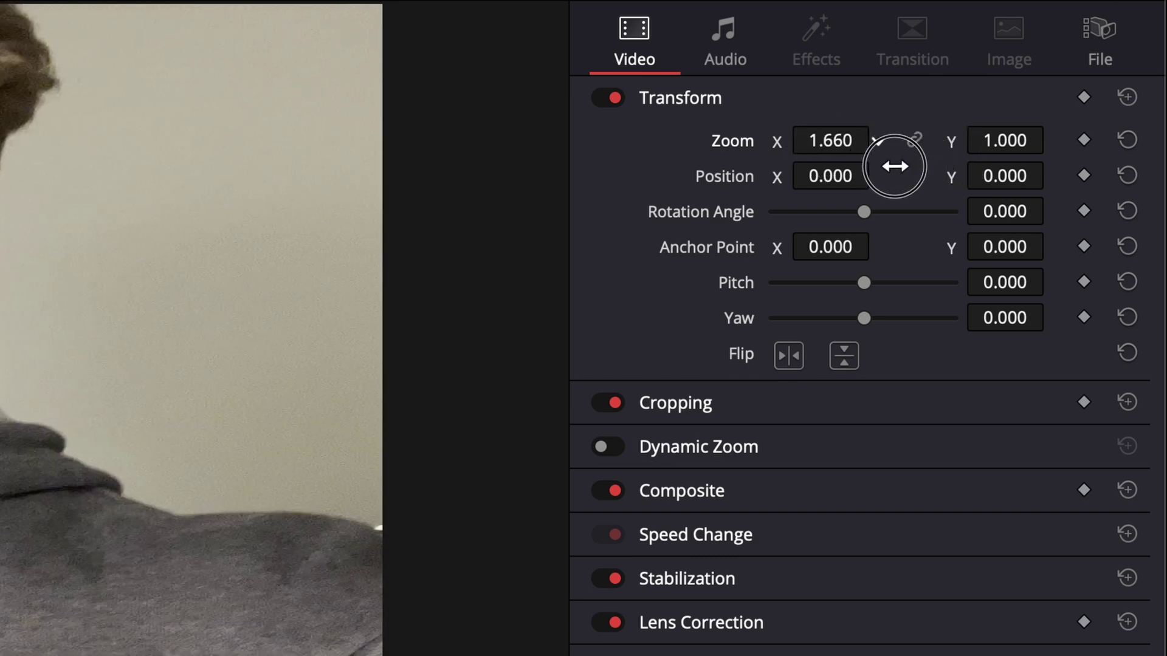
drag(1045, 106, 1100, 122)
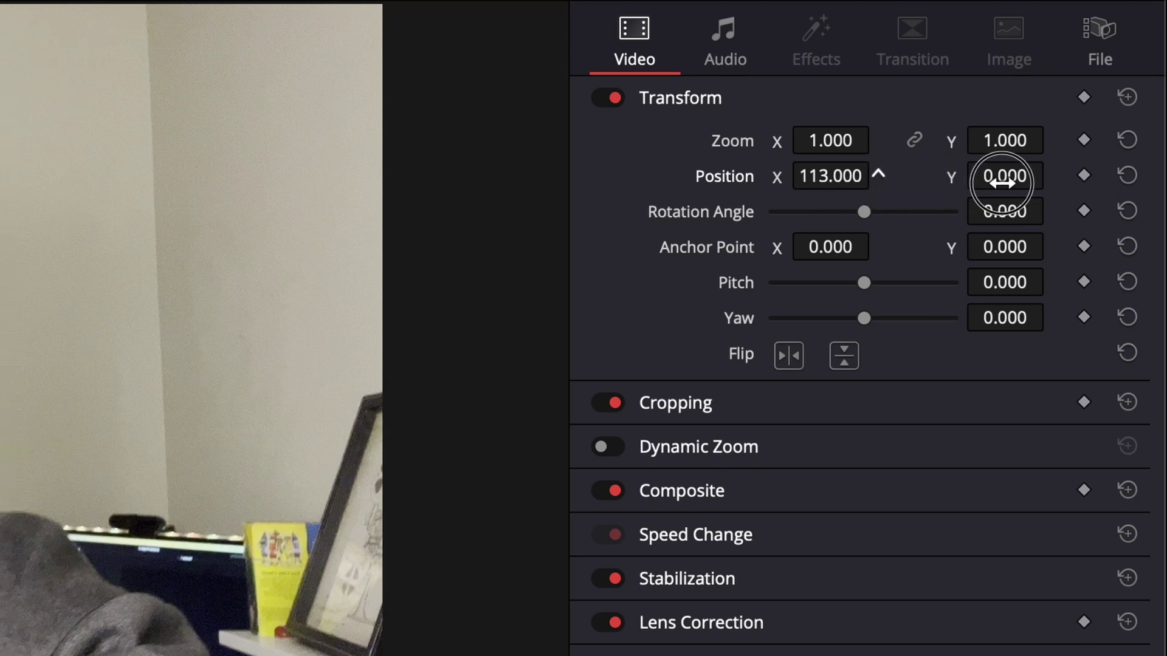
drag(1002, 183, 830, 179)
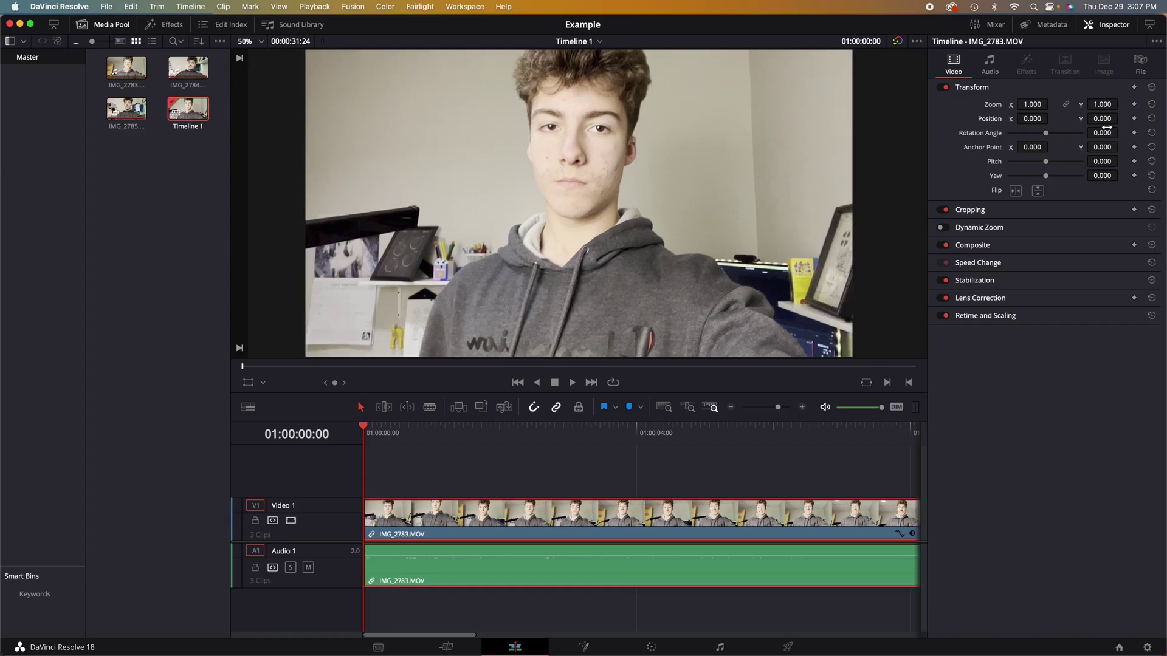
drag(1104, 120, 345, 449)
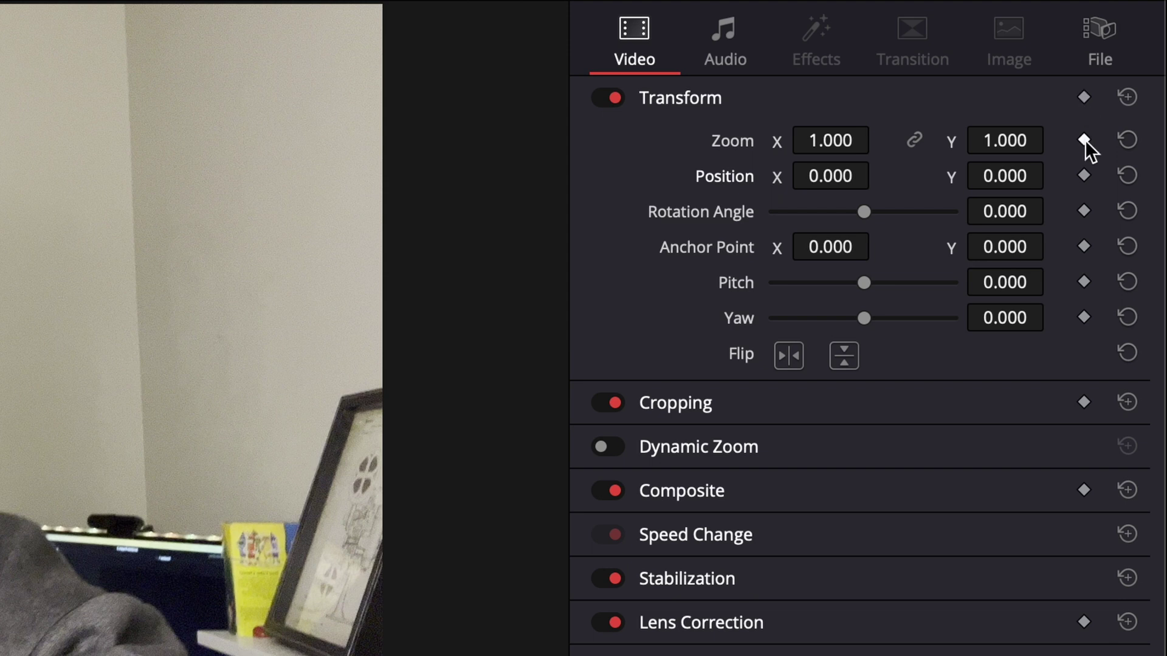
Step: Keyframe the clip's position at the start of the timeline and, just under one second in, at an X position of 52
click(1083, 175)
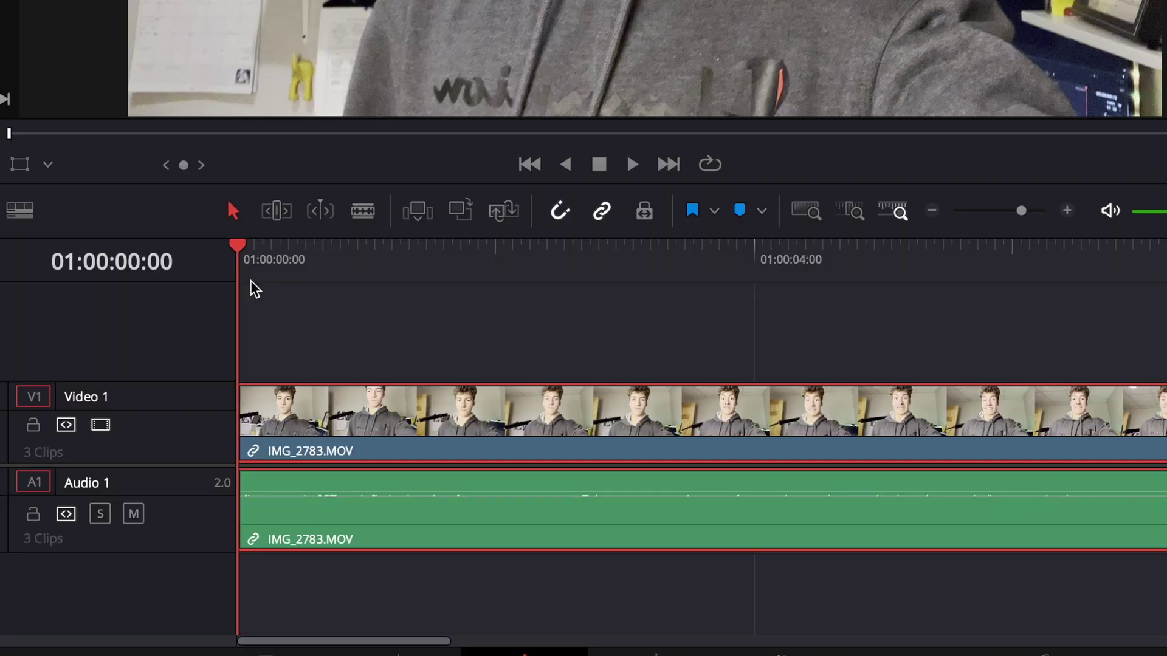
scroll(250, 279, up, 5)
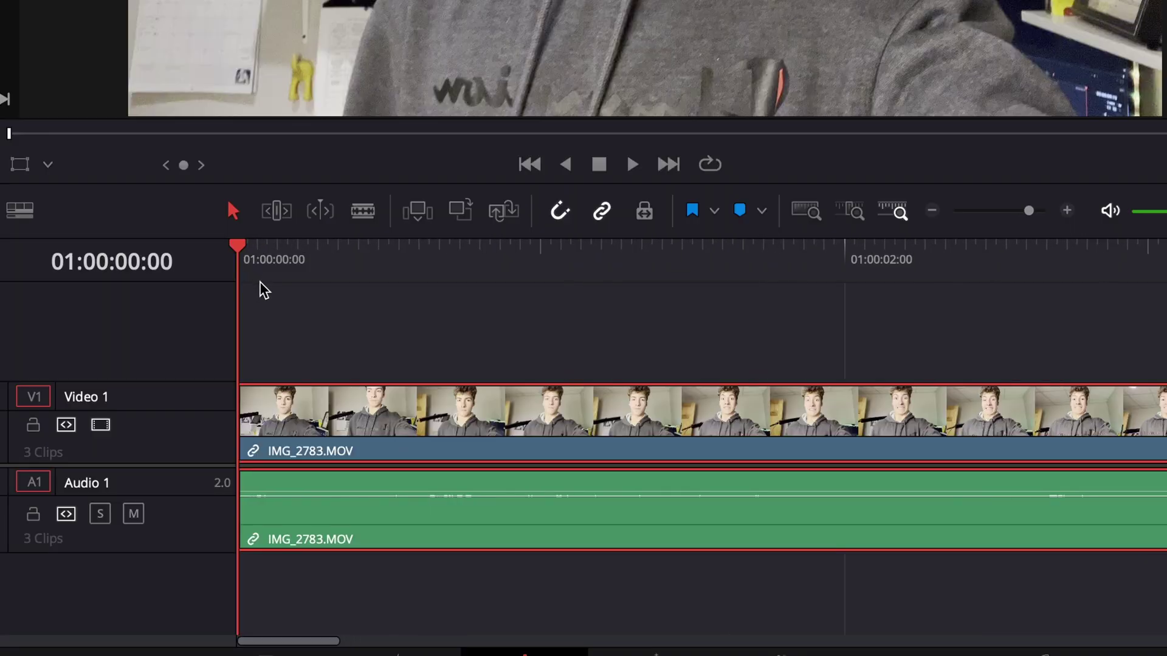
scroll(302, 359, down, 4)
scroll(298, 314, up, 1)
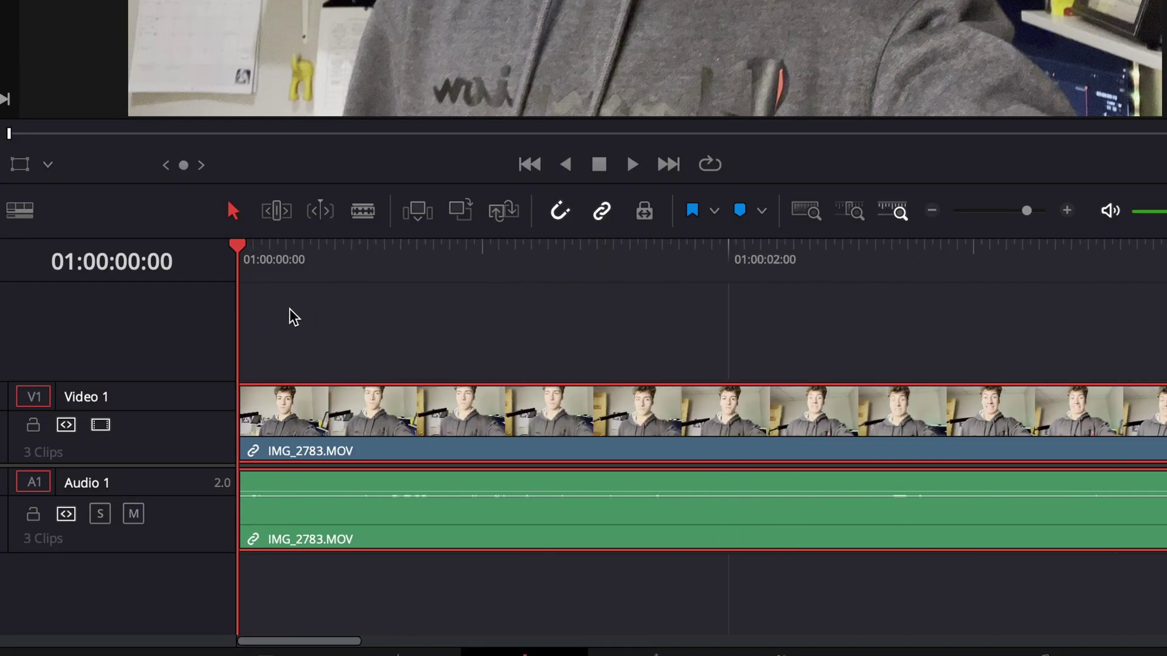
drag(242, 265, 456, 254)
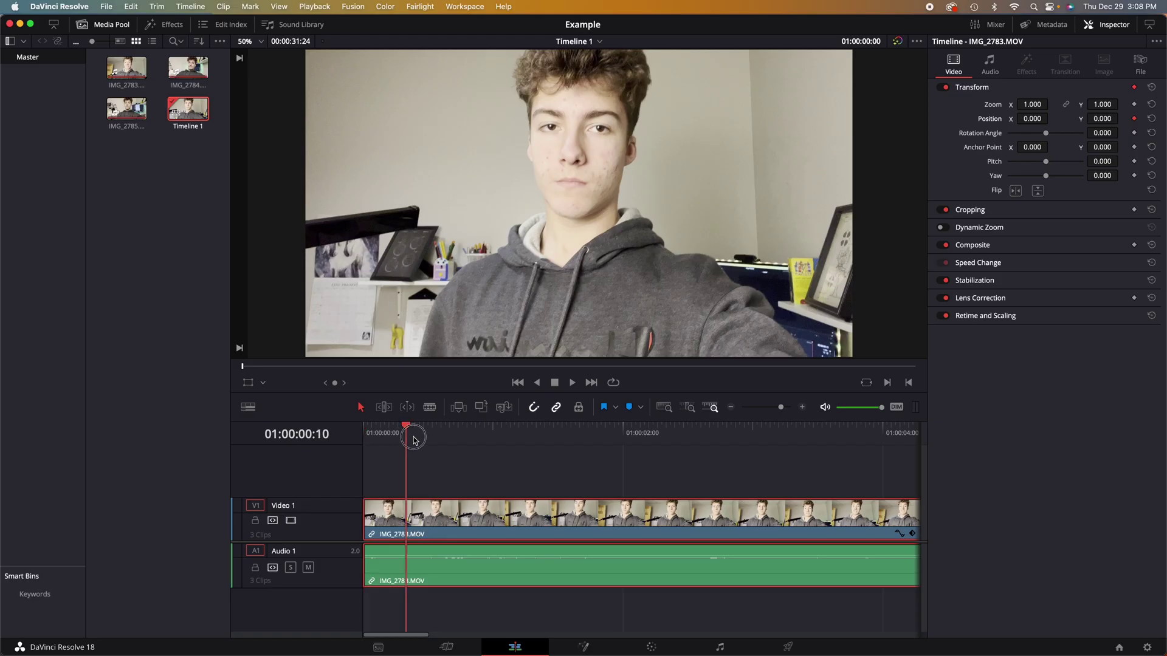
drag(478, 432, 510, 428)
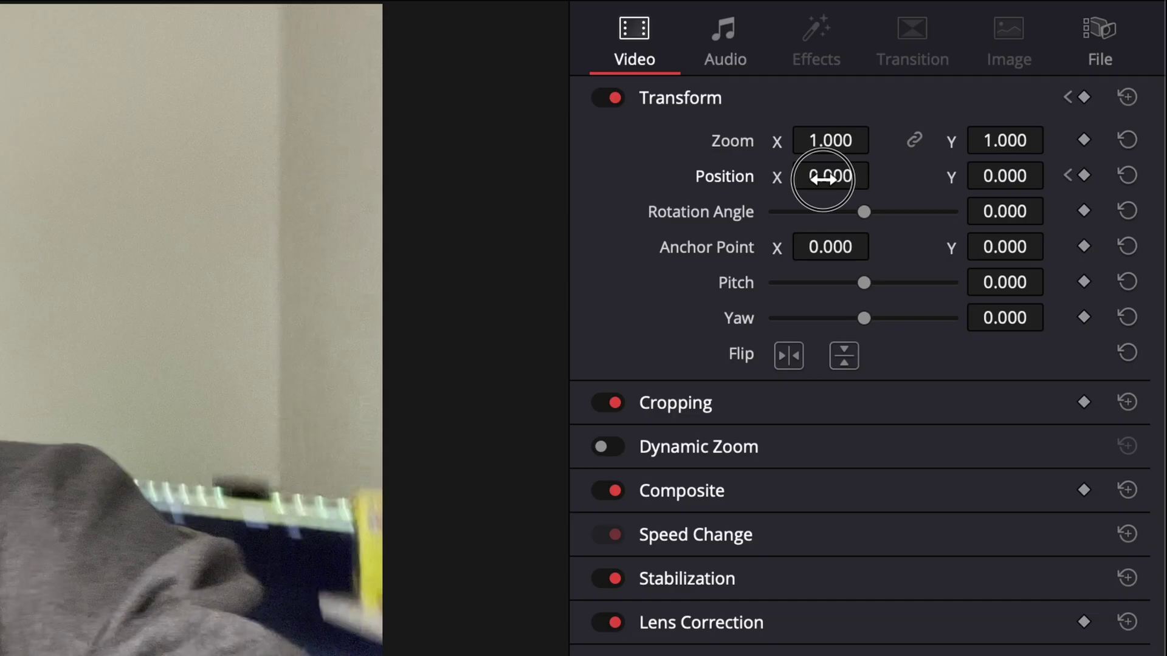
drag(1027, 118, 1036, 119)
mouse_move(840, 178)
mouse_down()
mouse_move(887, 177)
mouse_move(823, 182)
mouse_up()
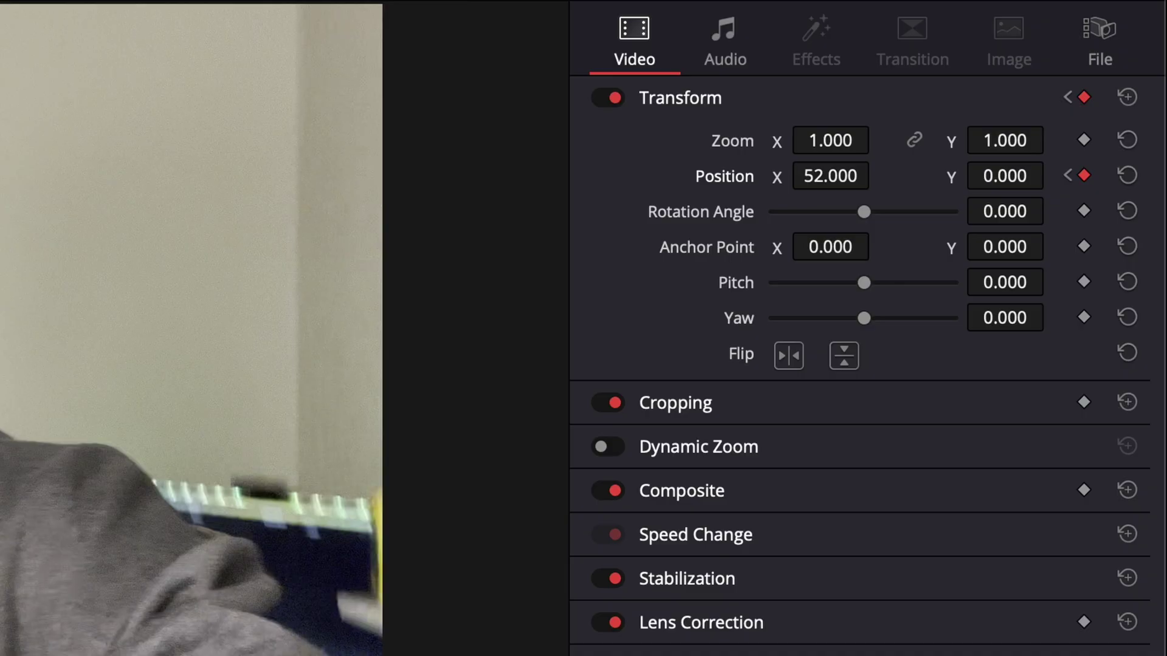
Step: Play the position animation from the start of the timeline and reset all Transform settings
drag(455, 261, 135, 272)
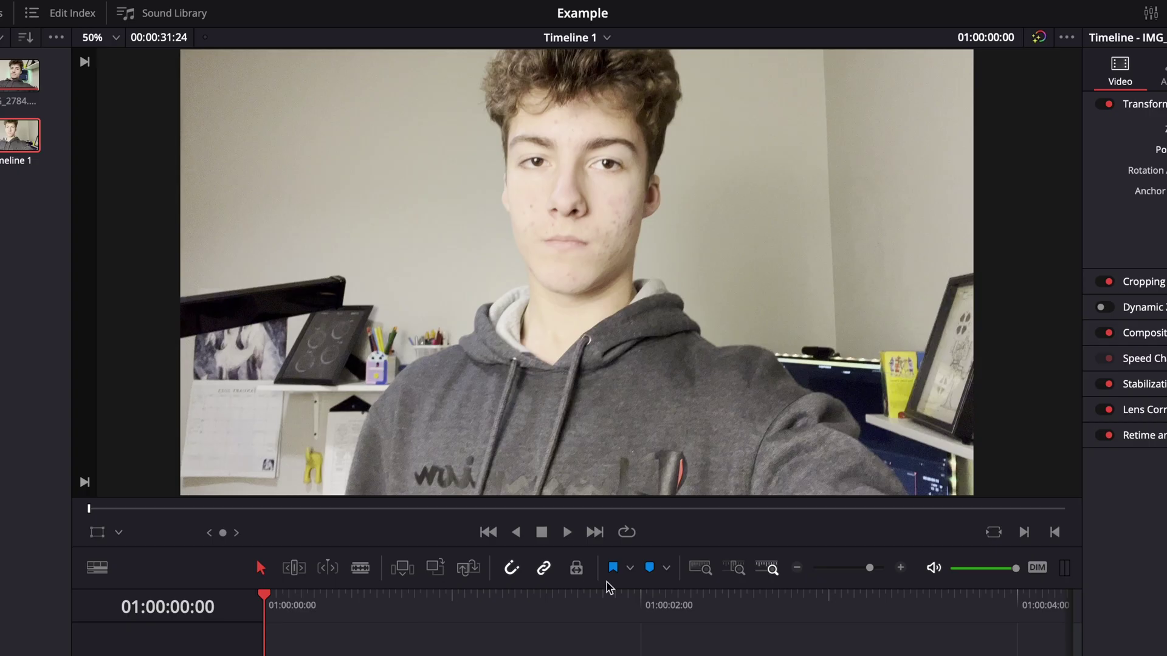
key(space)
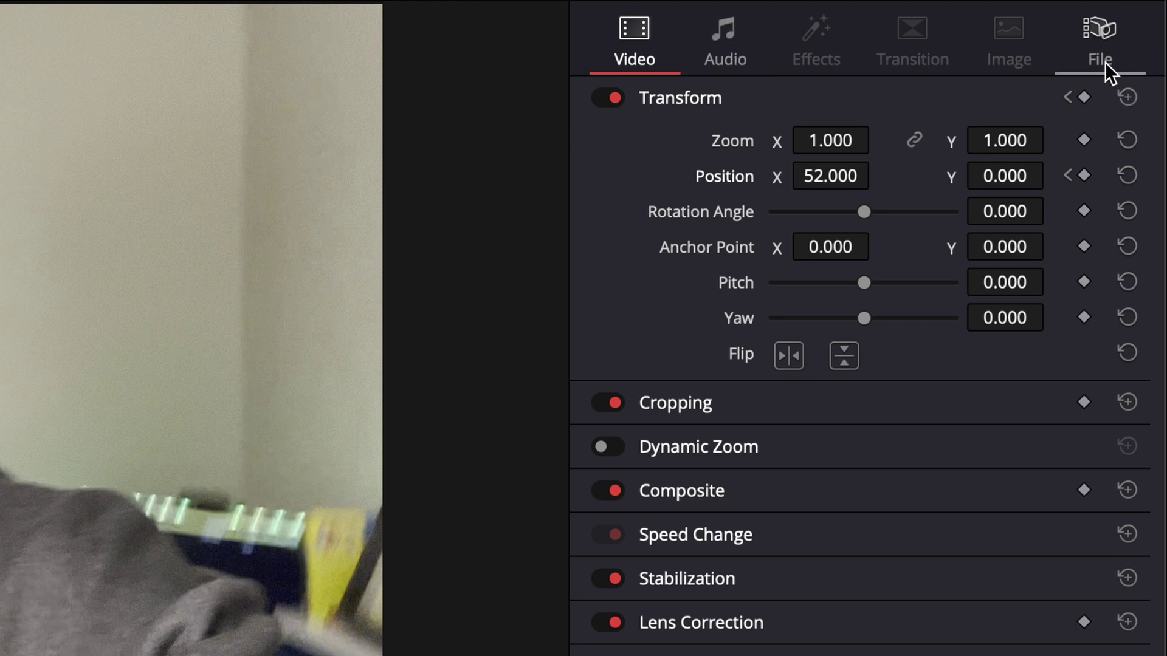
click(1128, 98)
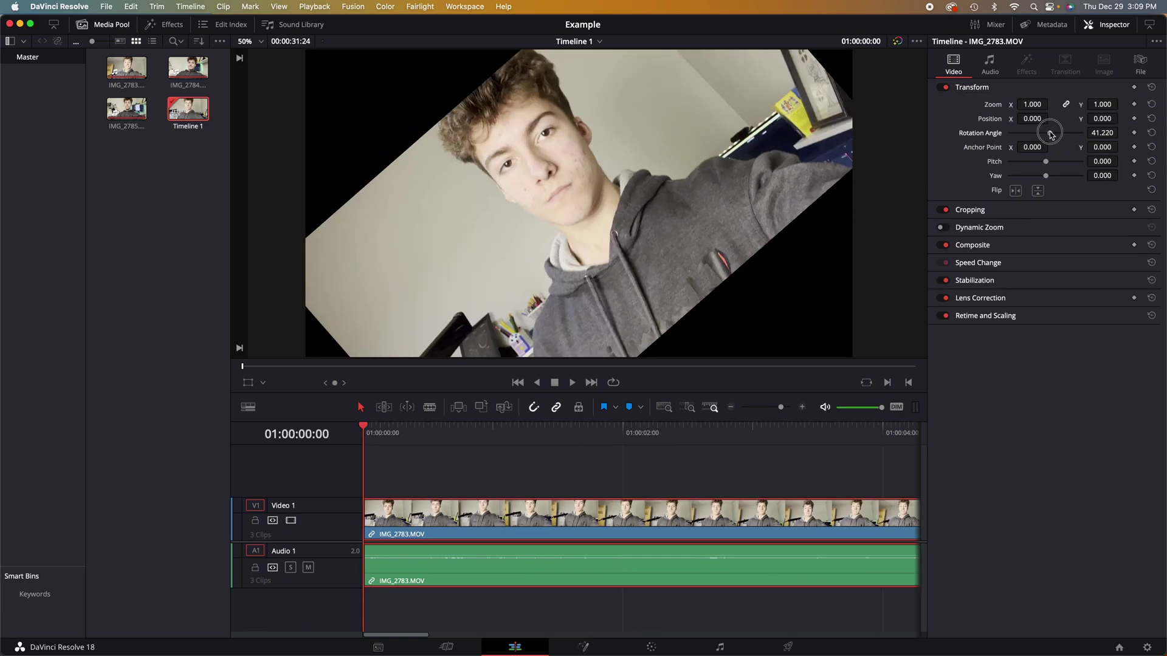
Step: Try rotating the clip to about -41.220 with pitch -0.080 and yaw about 0.973, and flip it horizontally and vertically
drag(1040, 135, 1055, 146)
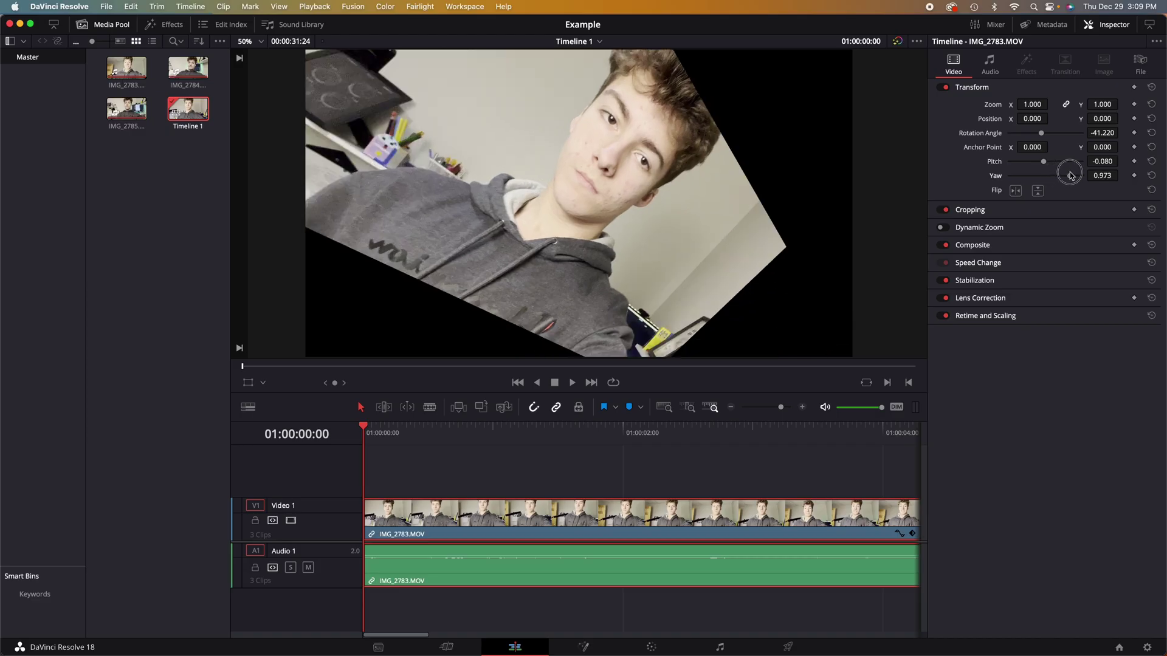
click(1016, 190)
click(1037, 190)
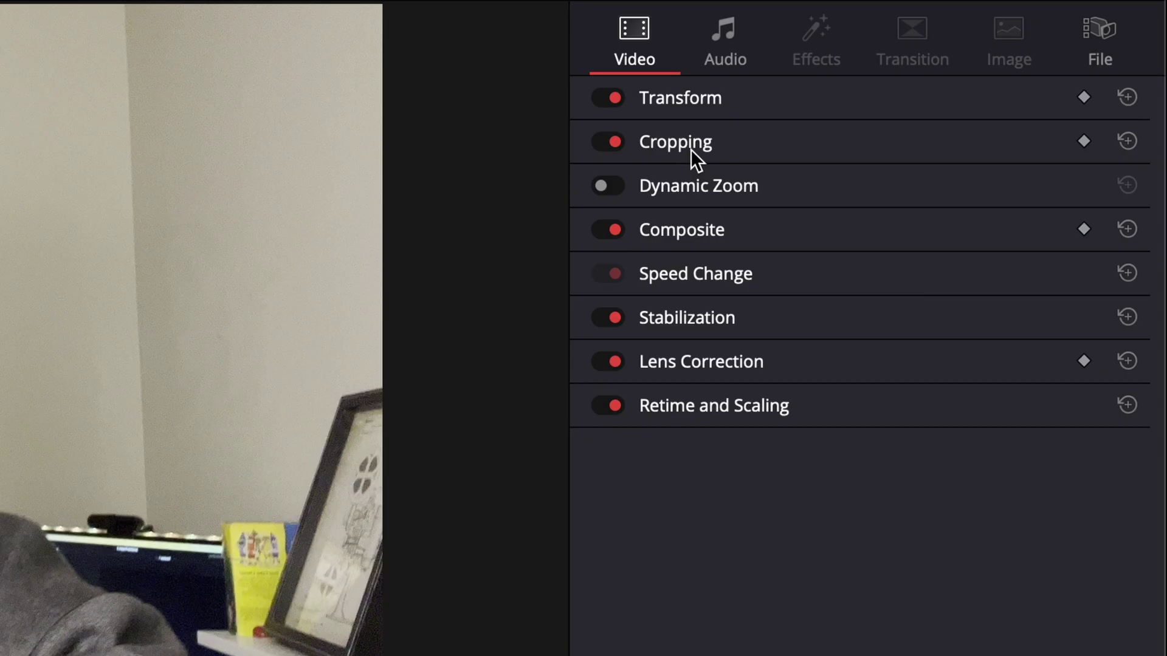
Step: Try cropping the sides, top and bottom of the IMG_2783.MOV clip and adjusting the crop softness
click(975, 209)
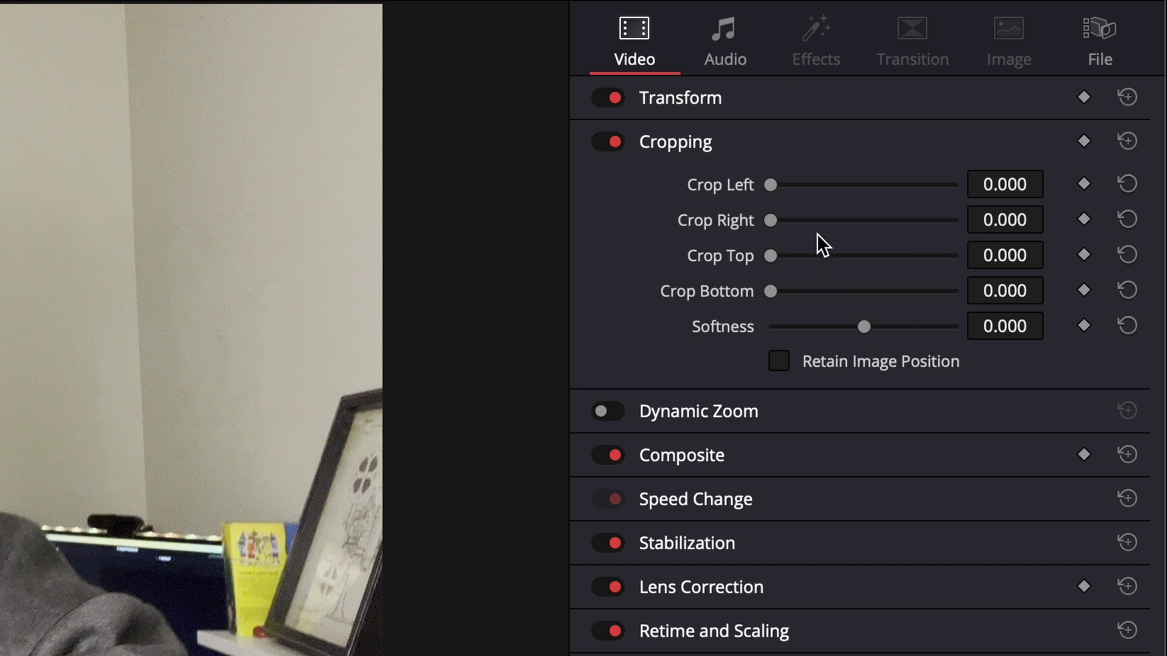
drag(777, 193, 652, 199)
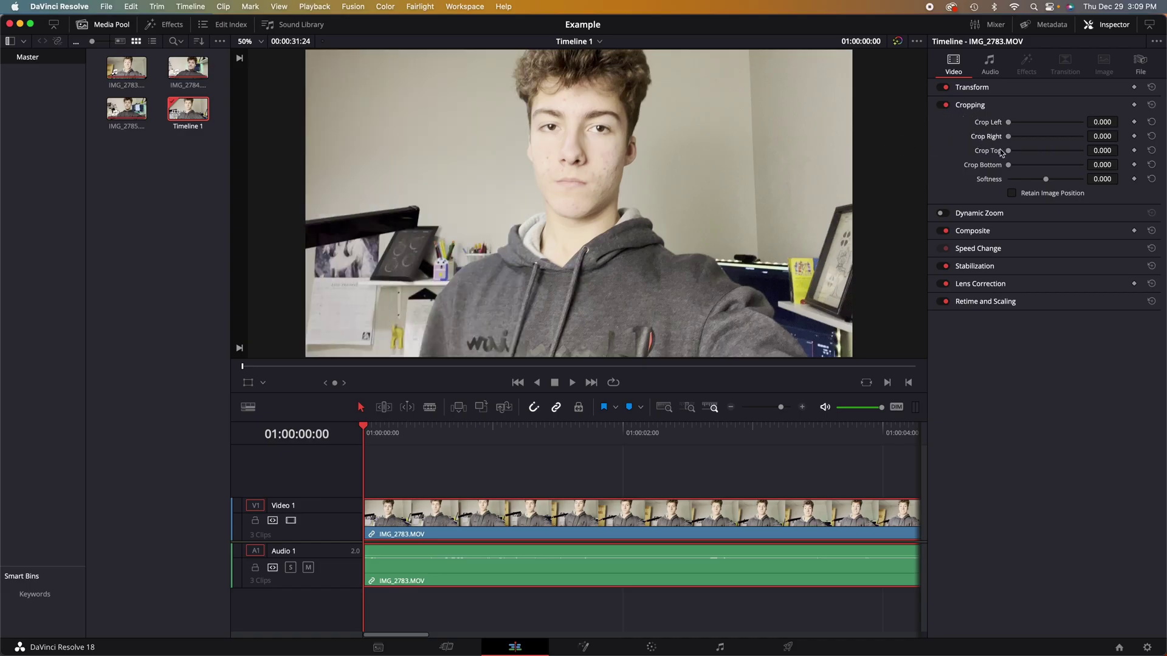
mouse_move(1008, 150)
mouse_down()
mouse_move(966, 153)
mouse_move(1051, 168)
mouse_move(1006, 165)
mouse_up()
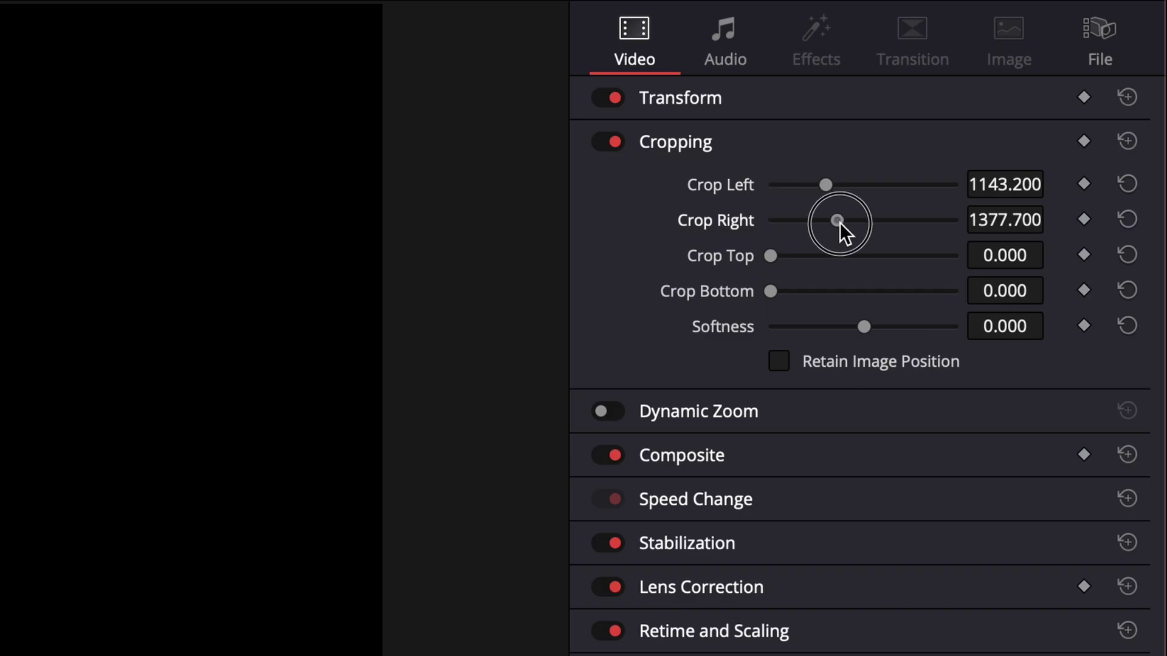
drag(1036, 137, 1038, 137)
drag(774, 257, 807, 291)
drag(864, 326, 928, 328)
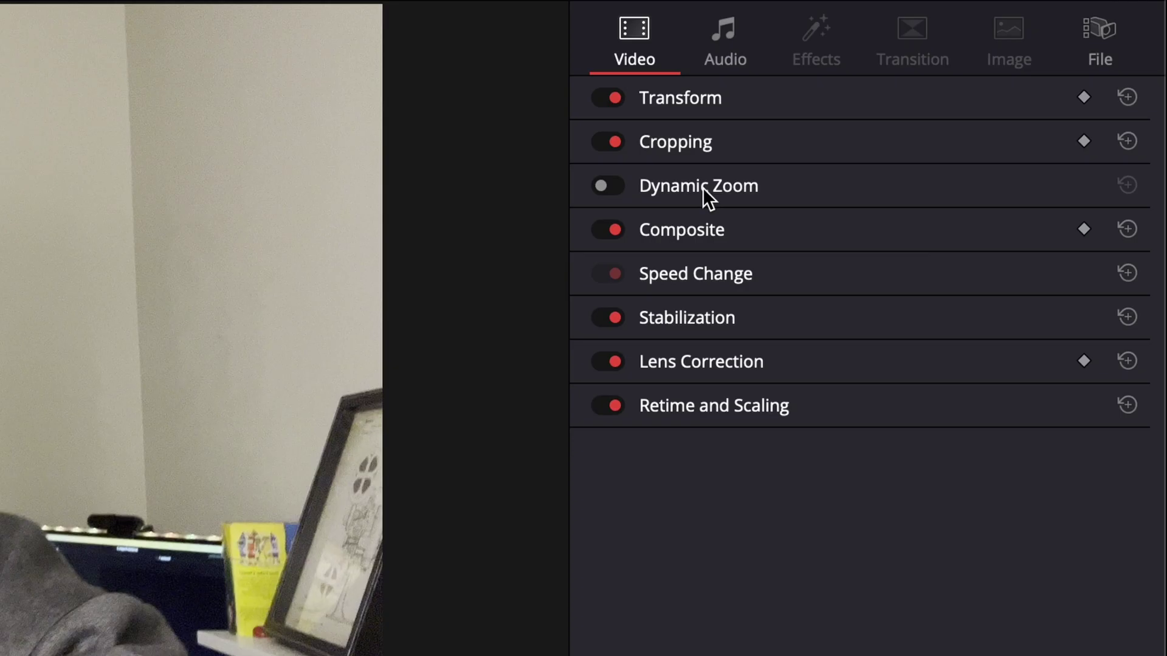
Step: Turn on Dynamic Zoom for the IMG_2783.MOV clip and play it back
click(981, 123)
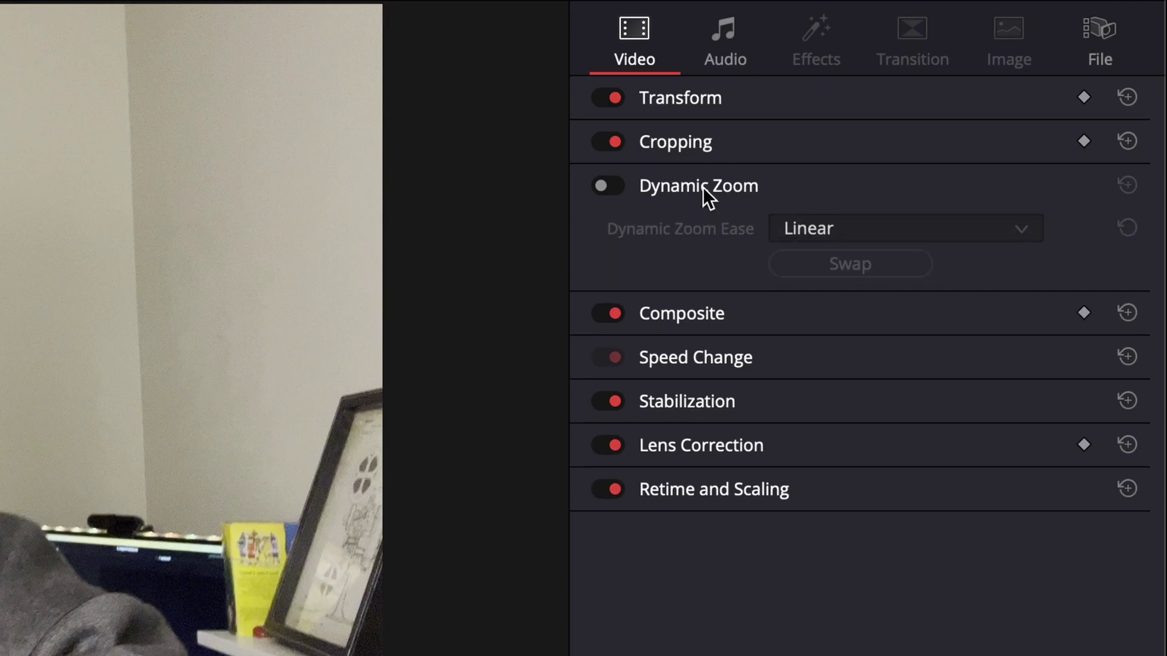
click(601, 183)
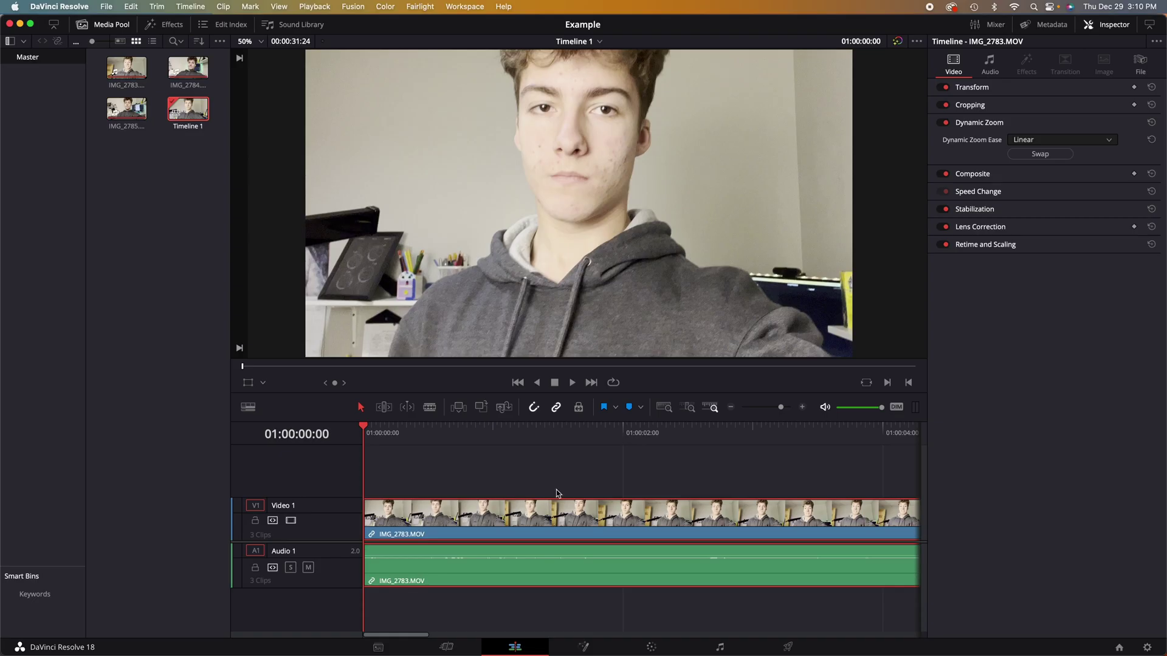
scroll(556, 493, down, 4)
mouse_move(717, 520)
mouse_down()
mouse_move(596, 521)
mouse_move(716, 521)
mouse_move(715, 510)
mouse_up()
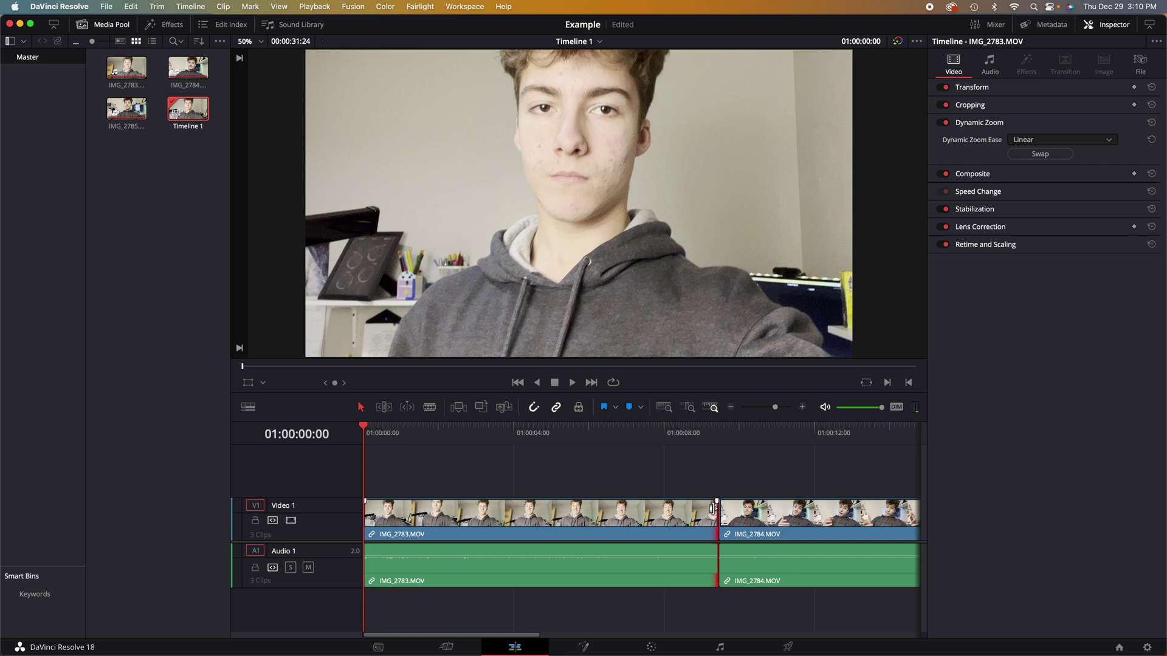
key(space)
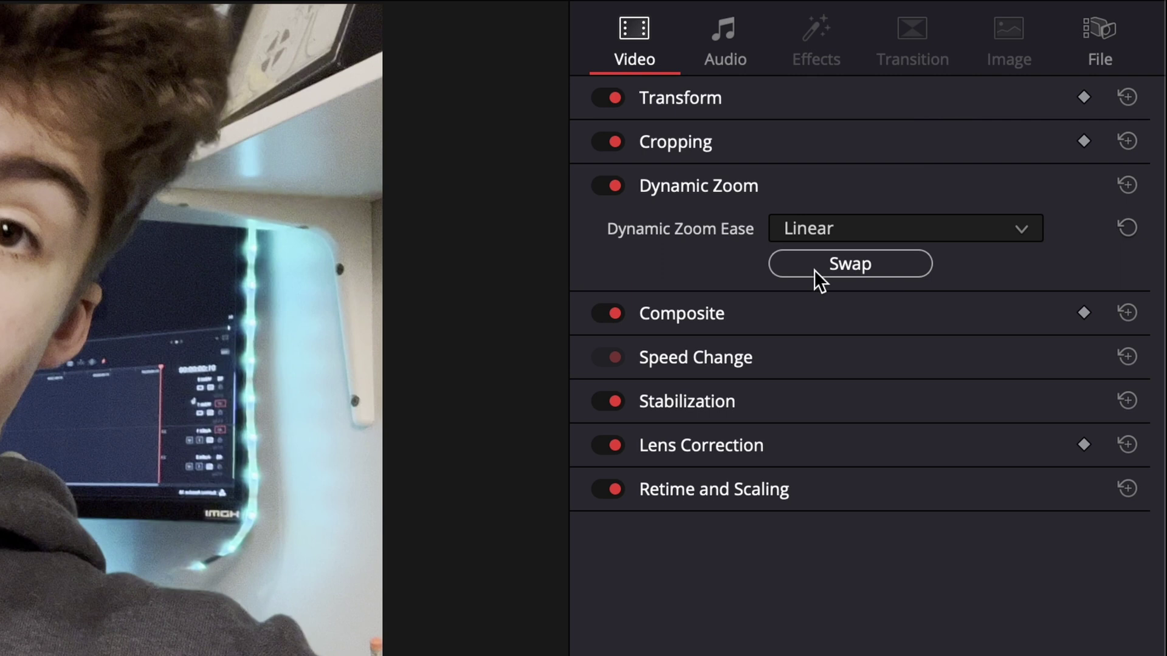
Step: Swap the dynamic zoom direction and set the dynamic zoom ease of IMG_2784.MOV to Ease In
click(1026, 154)
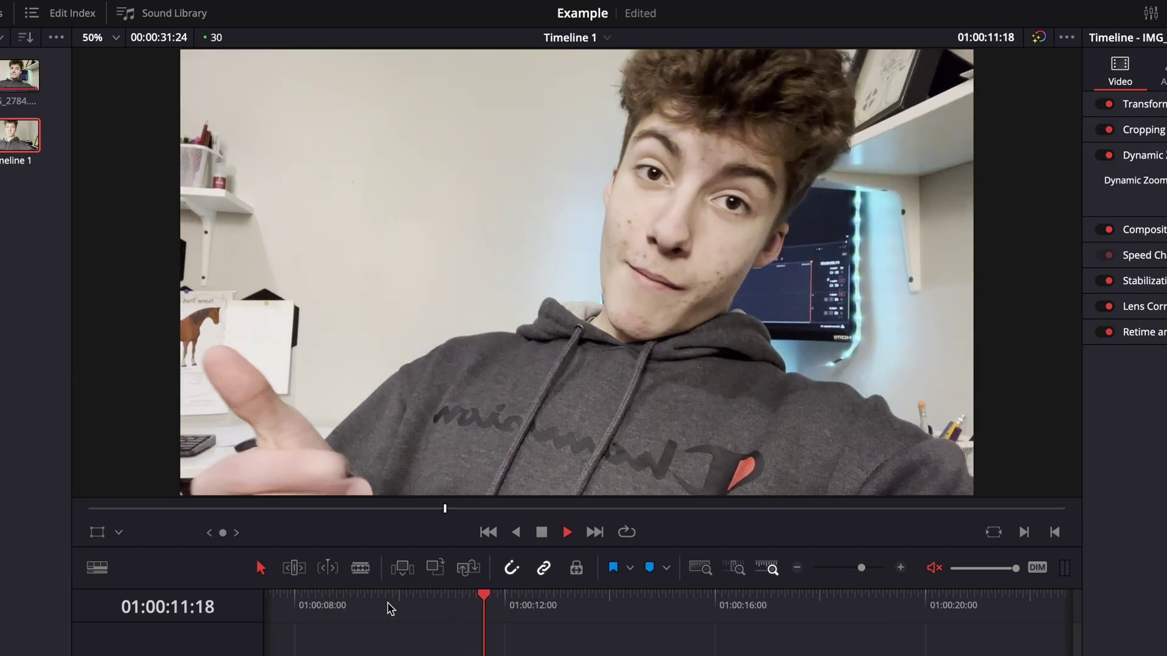
click(977, 224)
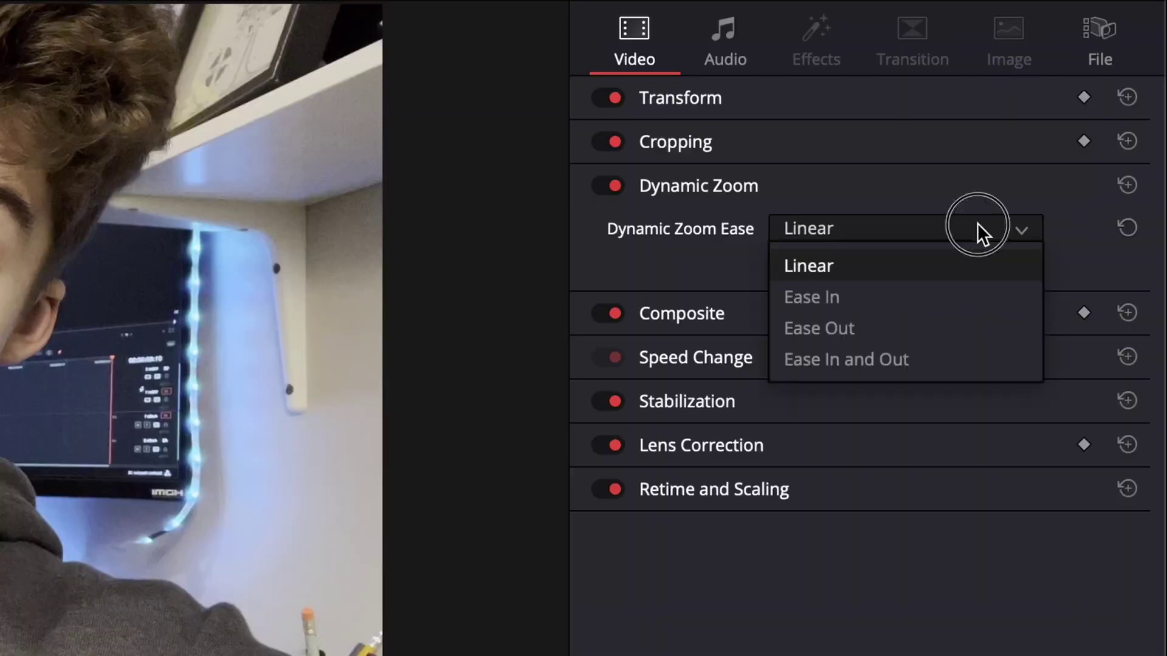
click(959, 298)
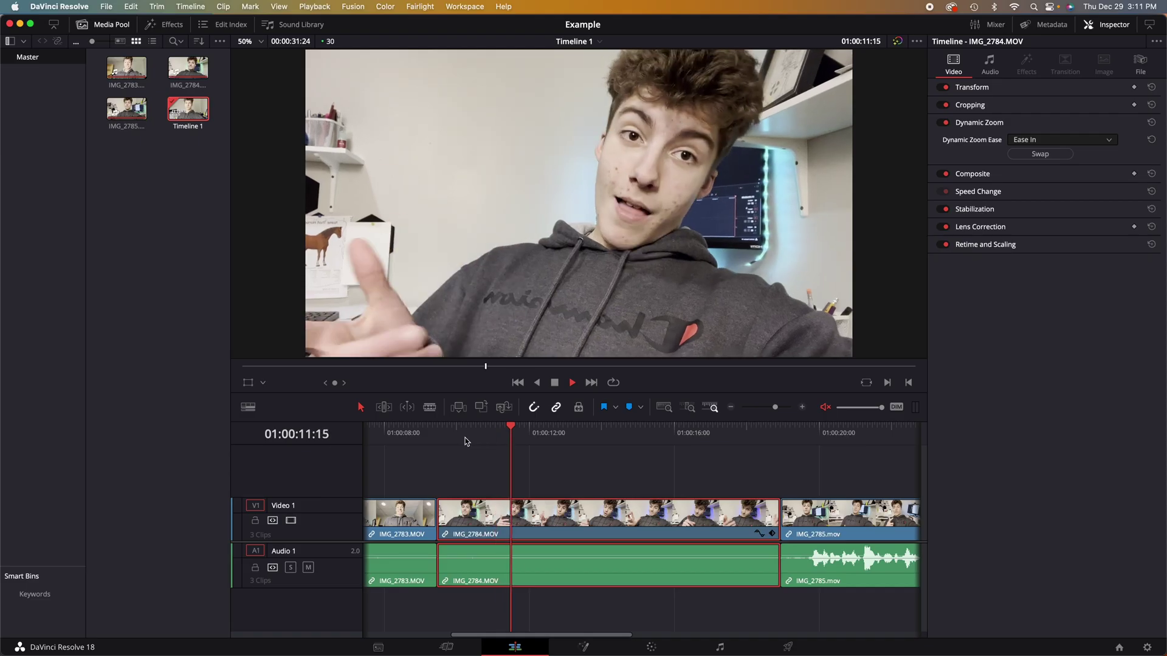
click(1039, 145)
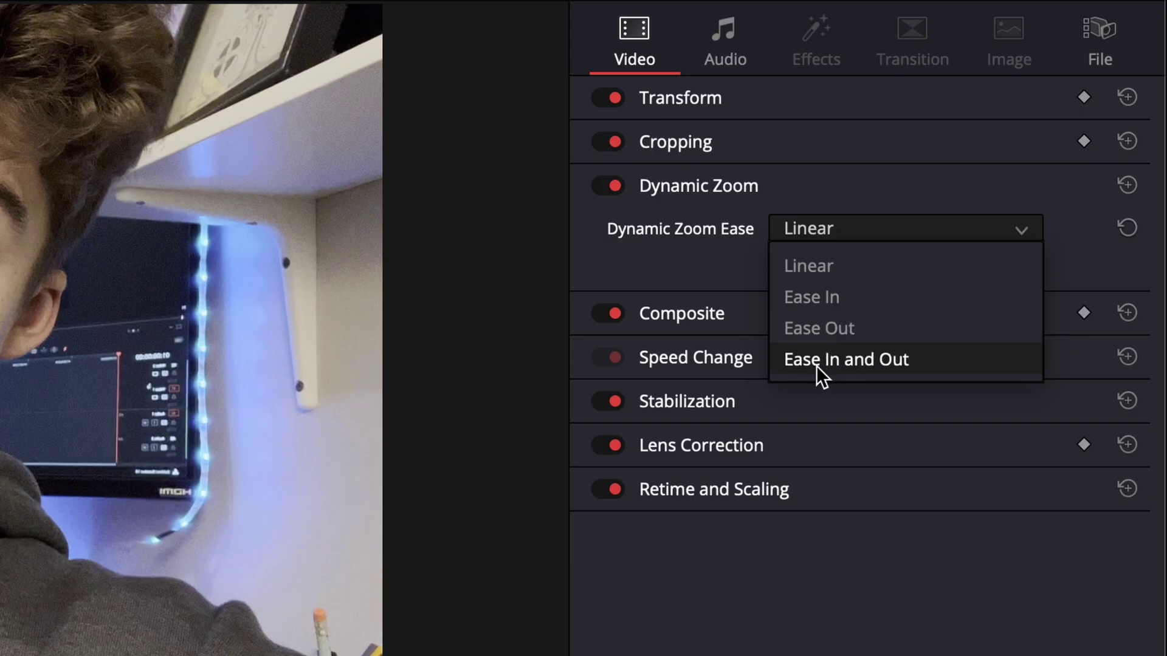
Step: Overlay Subscribe.mp4 on the Video 2 track from the start of IMG_2784.MOV and move the playhead to 01:00:11:09
click(752, 283)
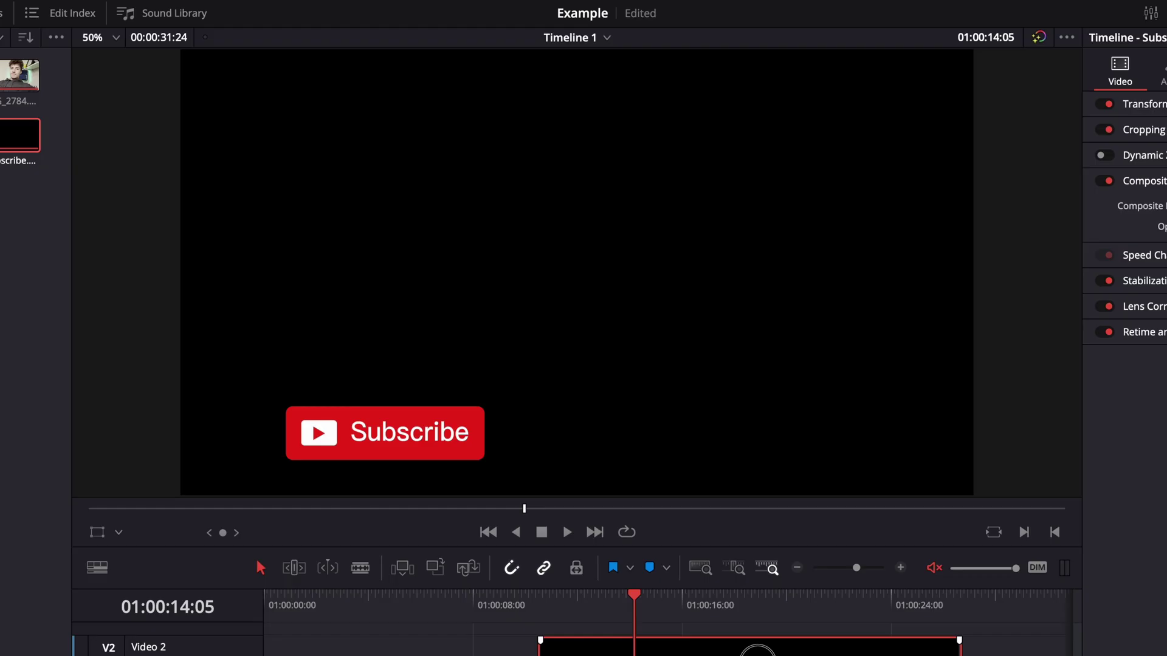
drag(690, 638, 643, 654)
click(596, 652)
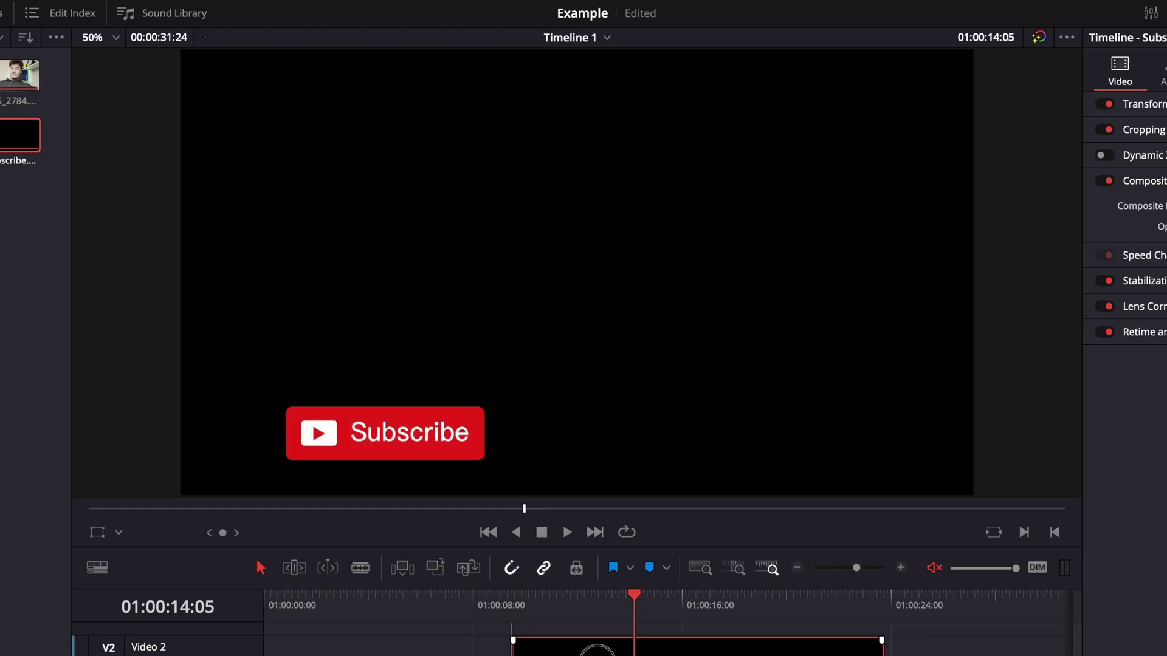
click(411, 636)
drag(426, 596, 558, 616)
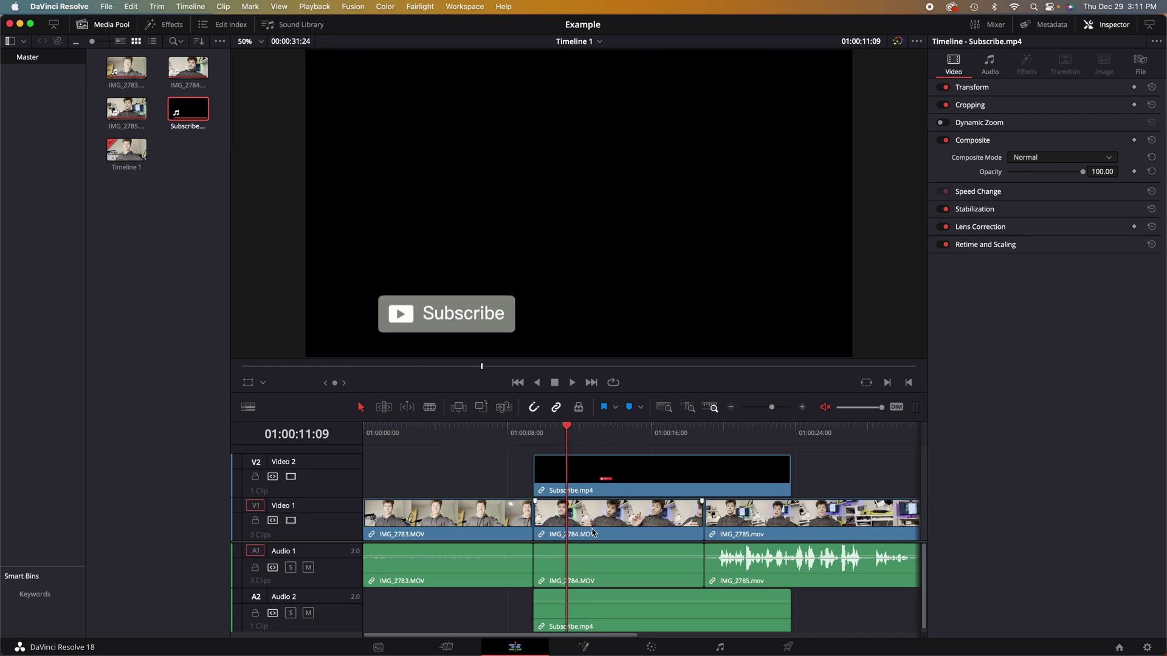
Step: Set the Subscribe.mp4 overlay's composite mode to Add and trim it to end with IMG_2784.MOV, playing the result
click(589, 521)
click(619, 649)
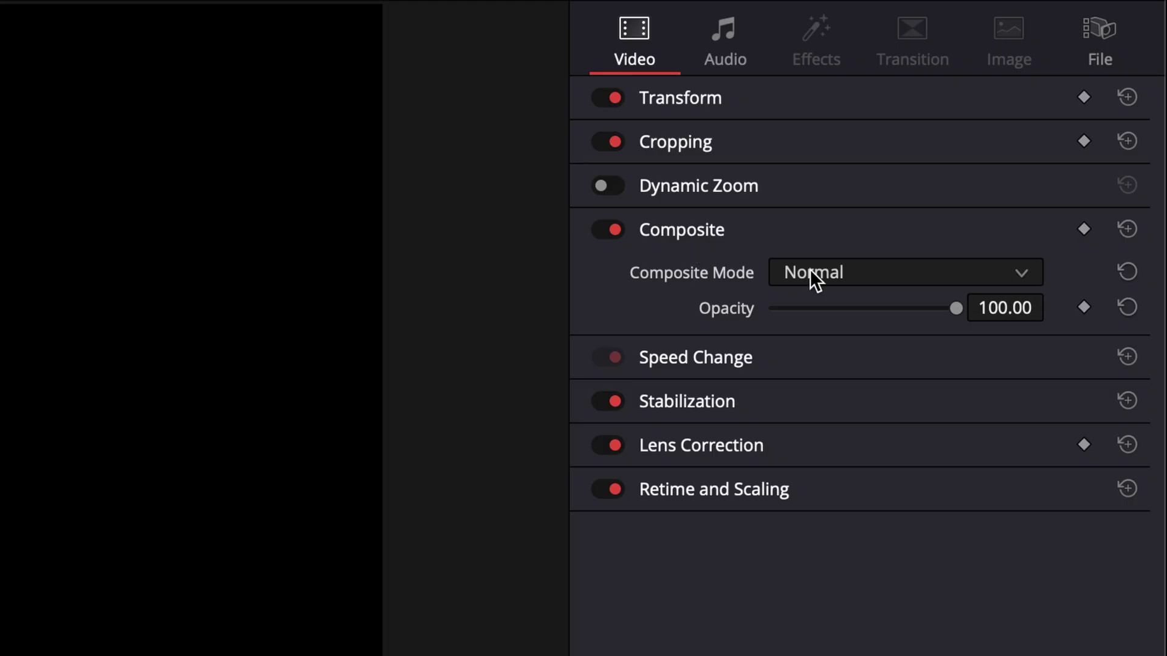
click(824, 279)
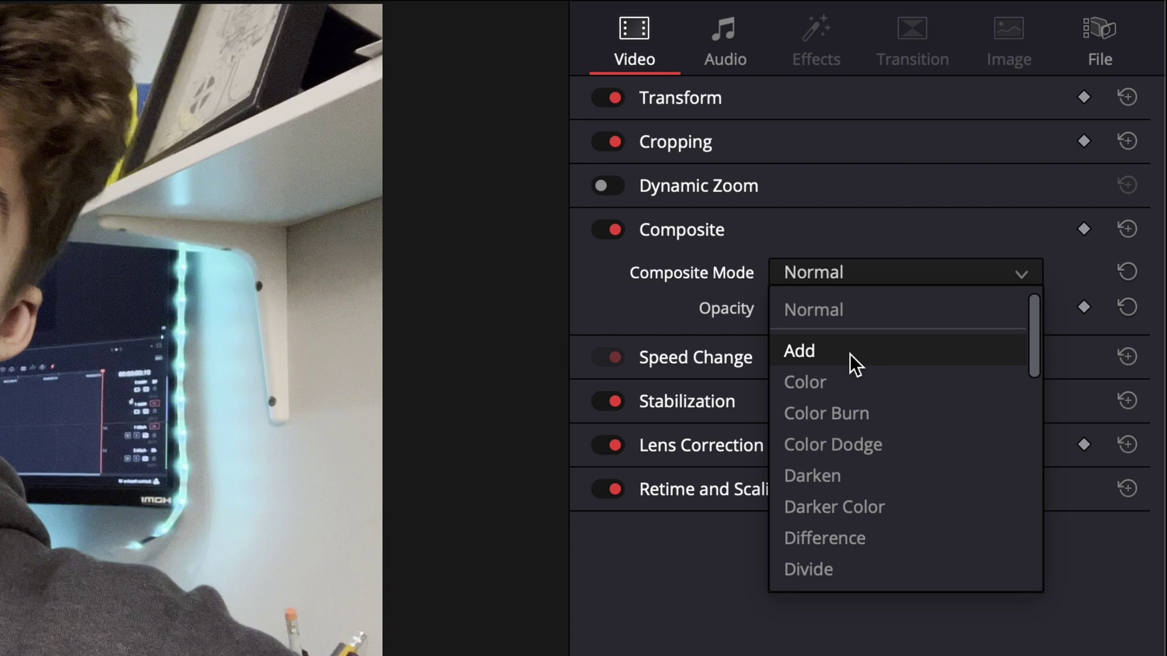
click(849, 353)
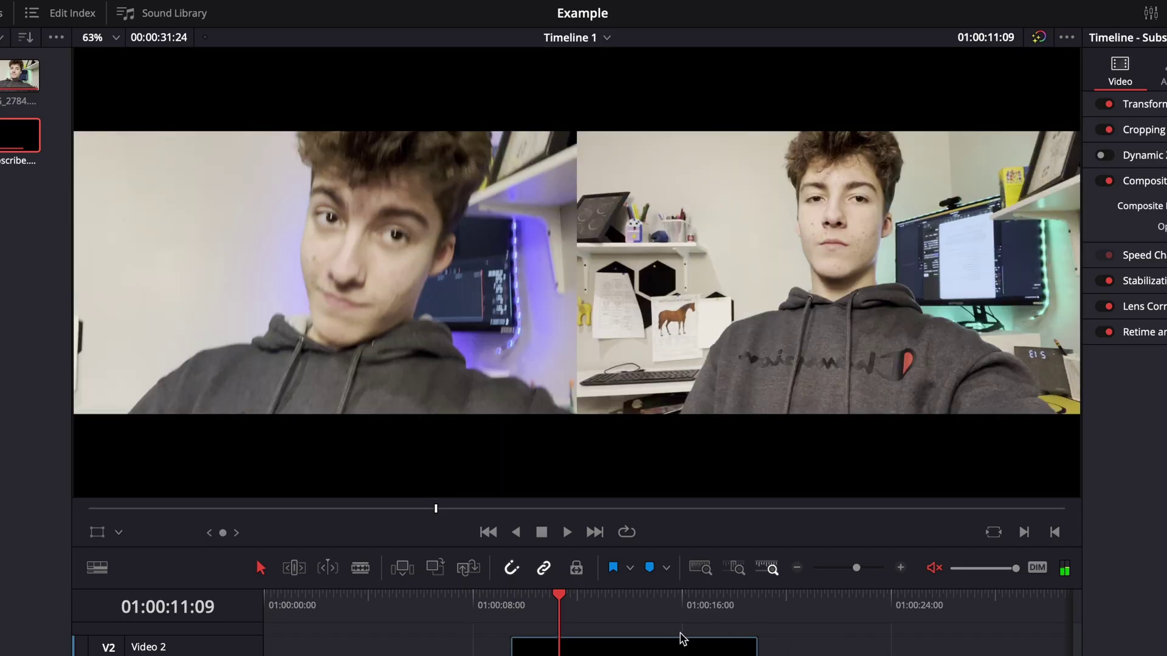
click(664, 649)
key(space)
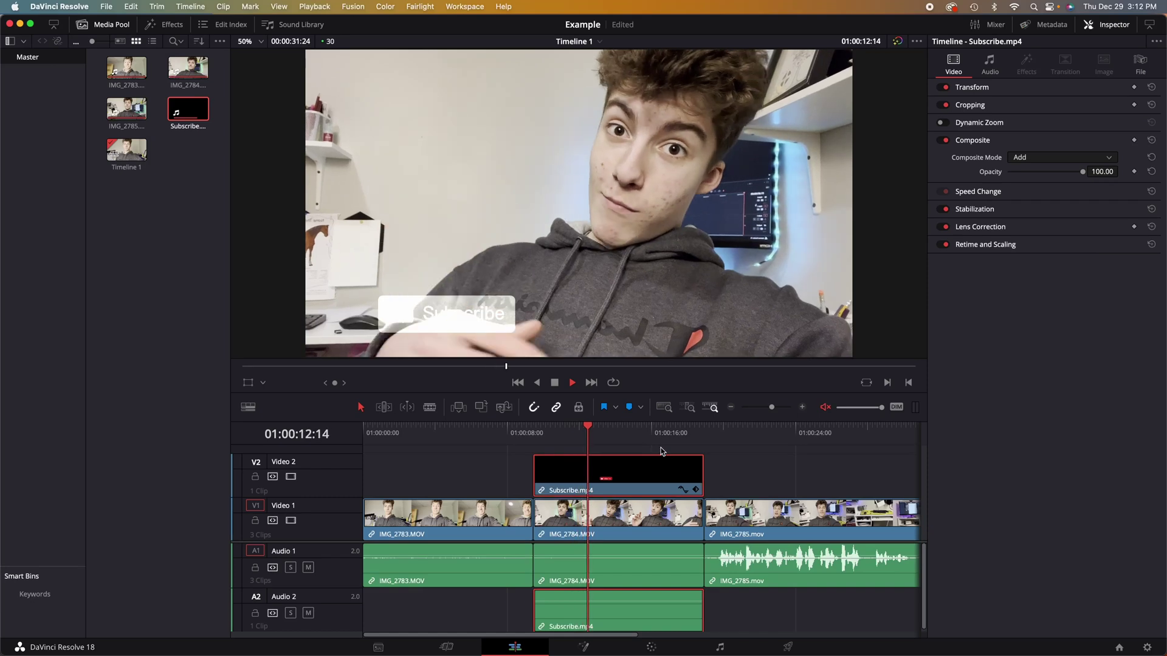
Step: Delete the Subscribe.mp4 overlay from the timeline and toggle playback
key(Delete)
key(space)
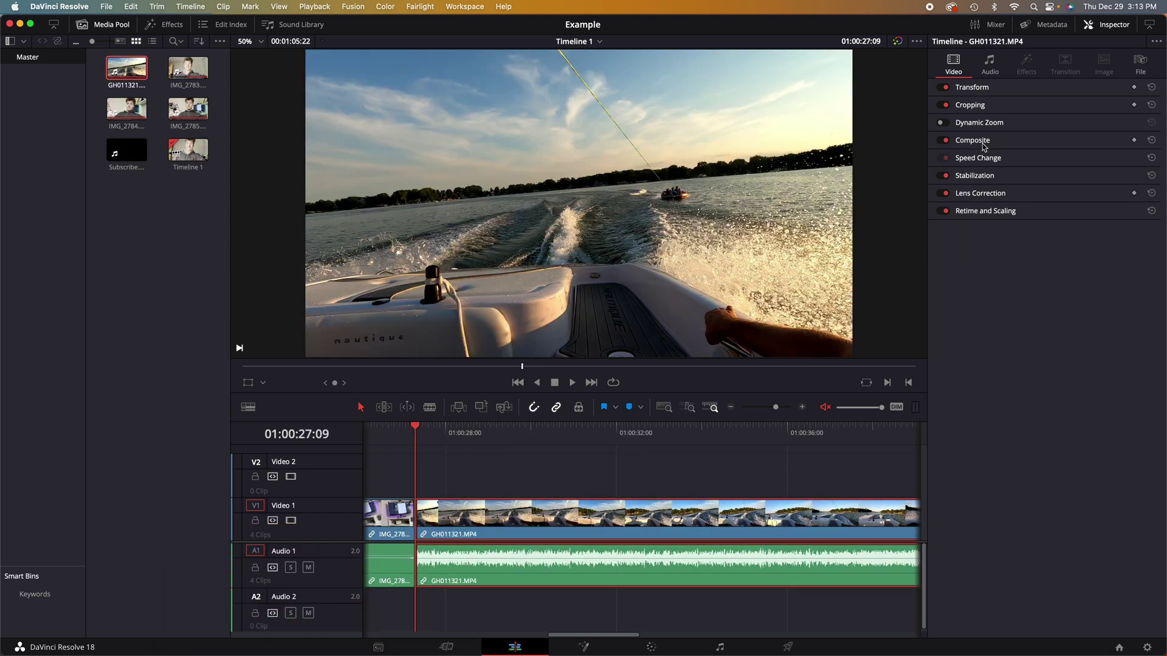
Step: Show the speed change settings of the GH011321.MP4 clip and move the playhead to 01:00:27:29
click(1007, 156)
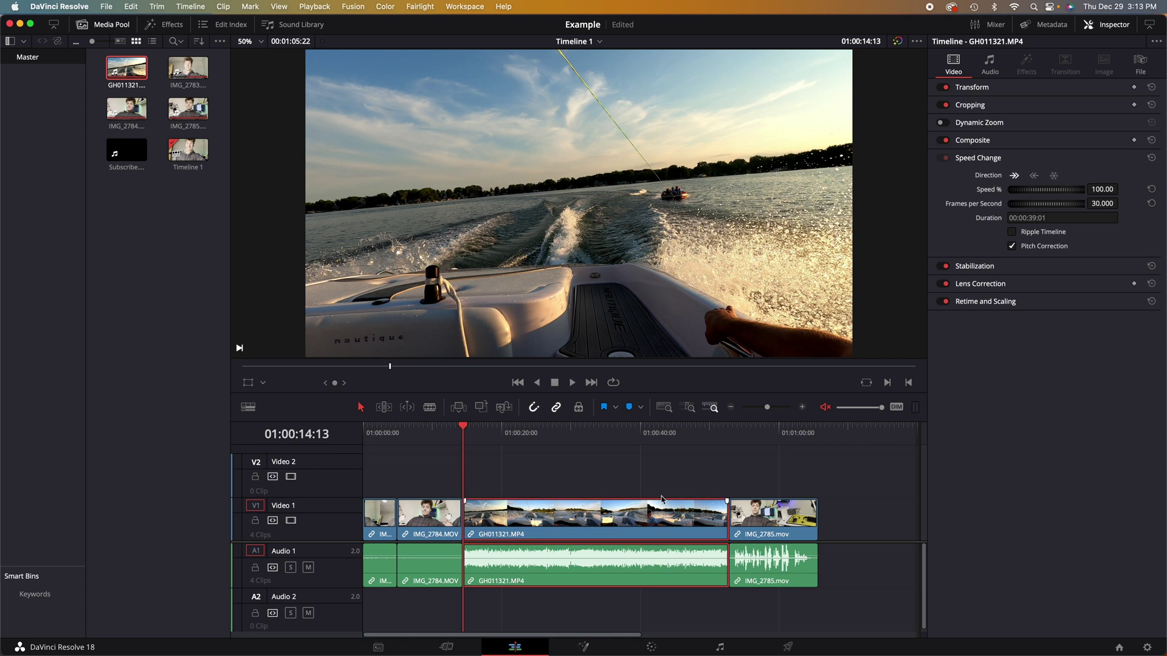
scroll(532, 504, up, 4)
scroll(528, 453, down, 5)
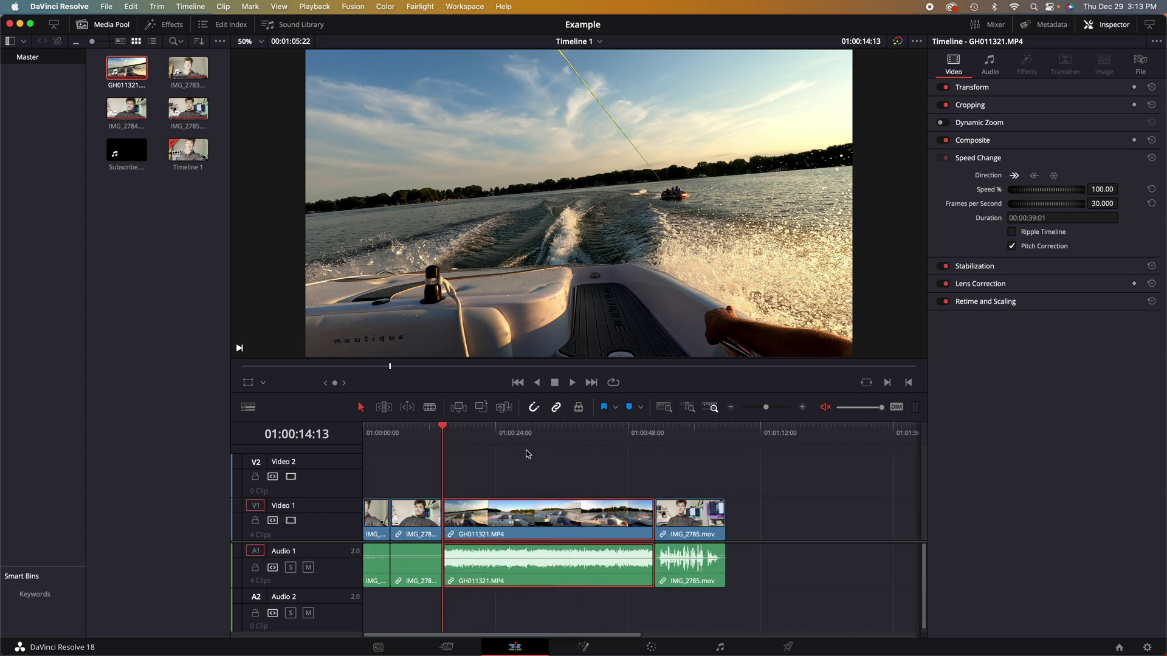
click(517, 429)
scroll(647, 495, up, 3)
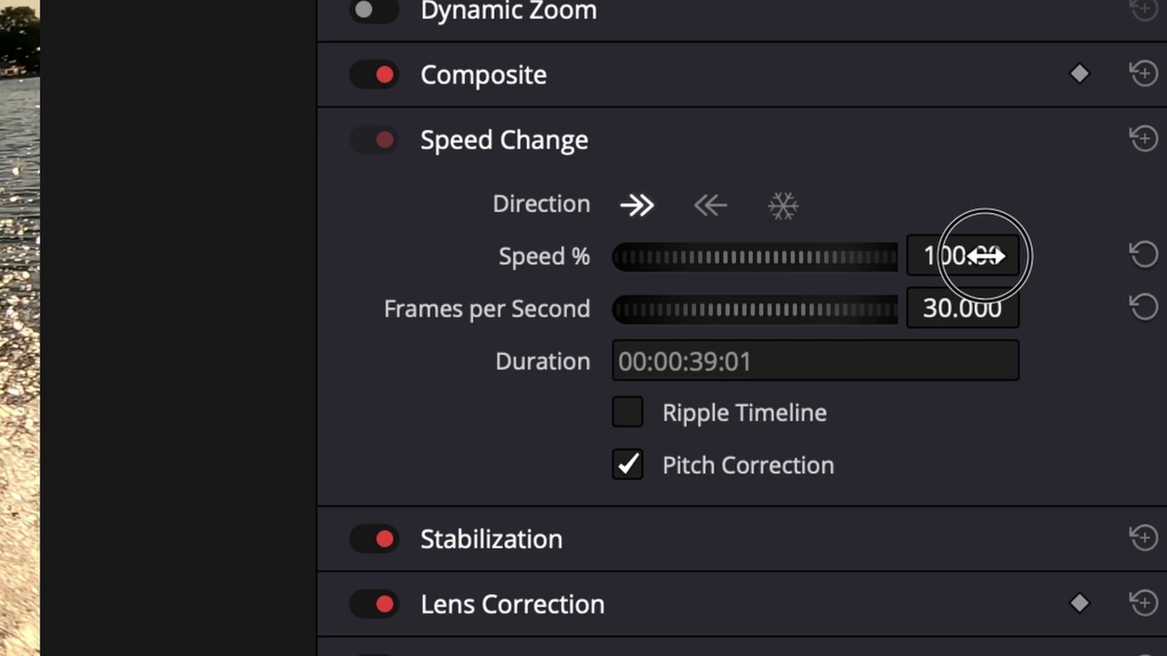
Step: Slow the GH011321.MP4 clip down to 81% speed and play the result
drag(1107, 189, 1101, 189)
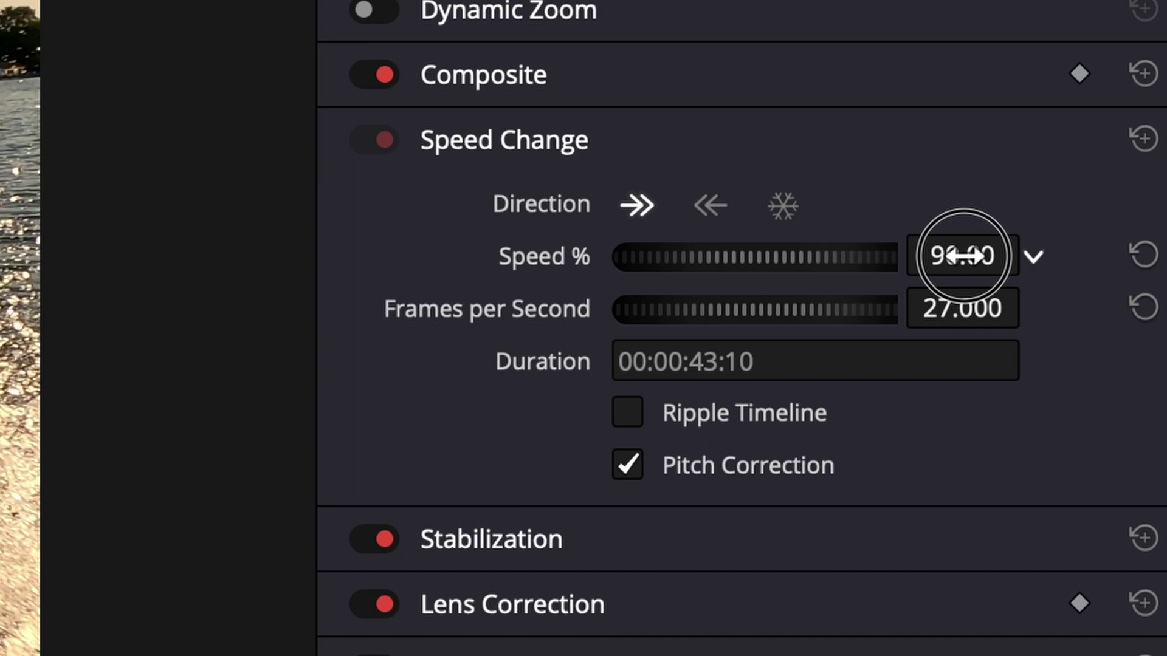
drag(963, 255, 744, 320)
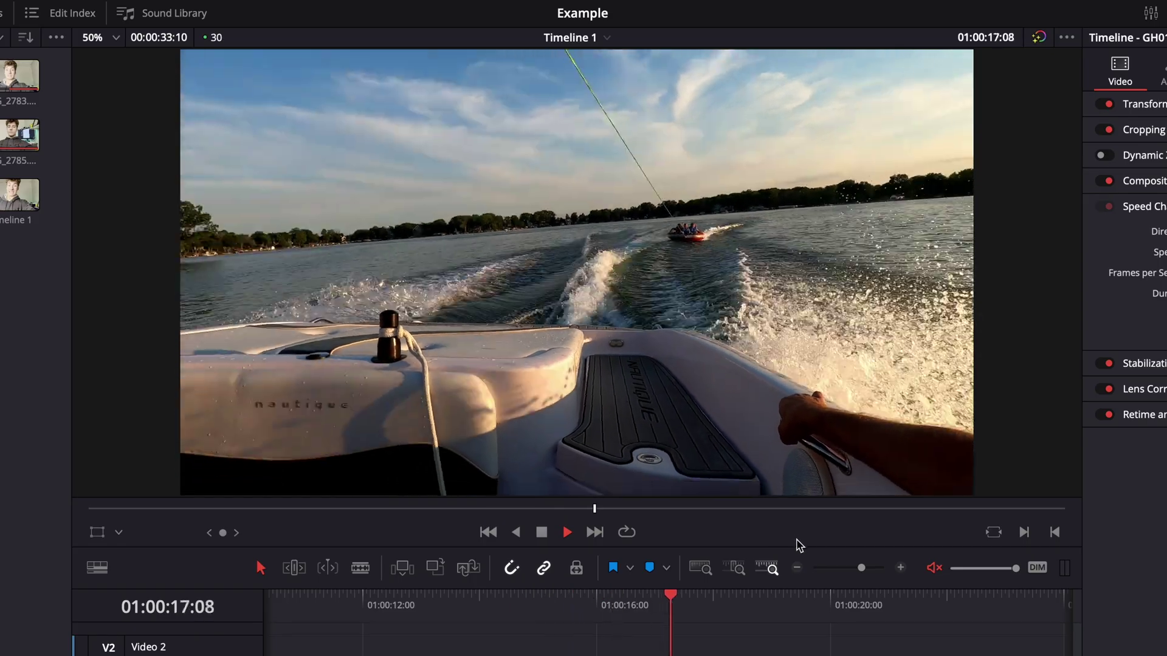
key(space)
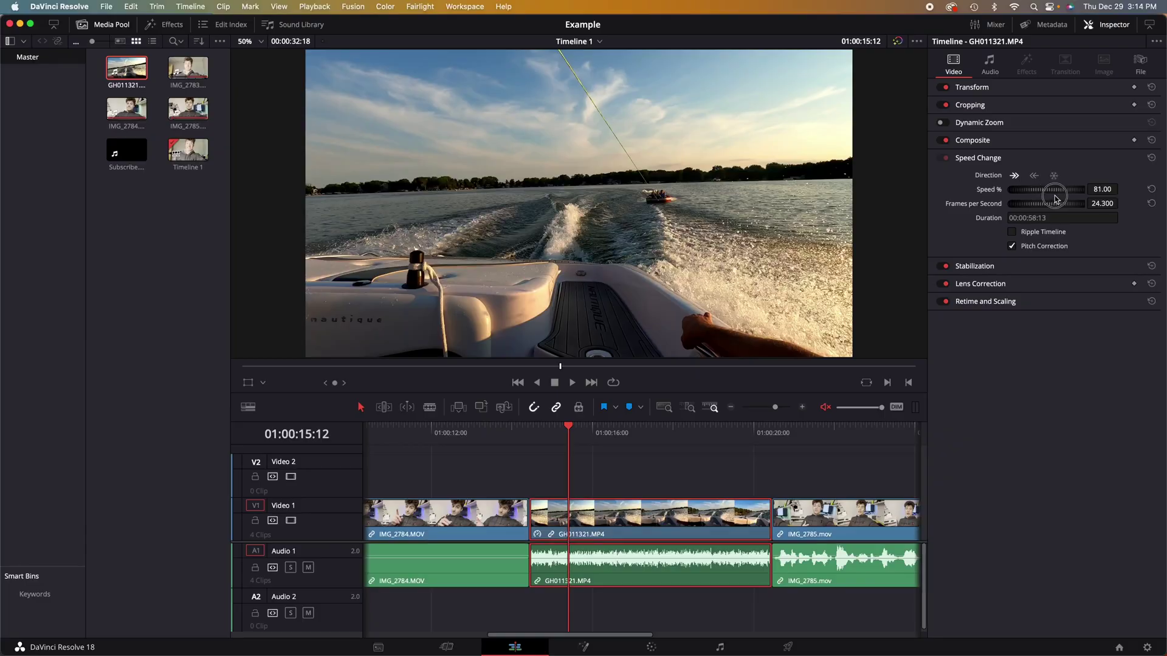
Step: Speed the GH011321.MP4 clip up to 36.3 frames per second, play it, and restore its speed to 100%
drag(1055, 196, 1125, 196)
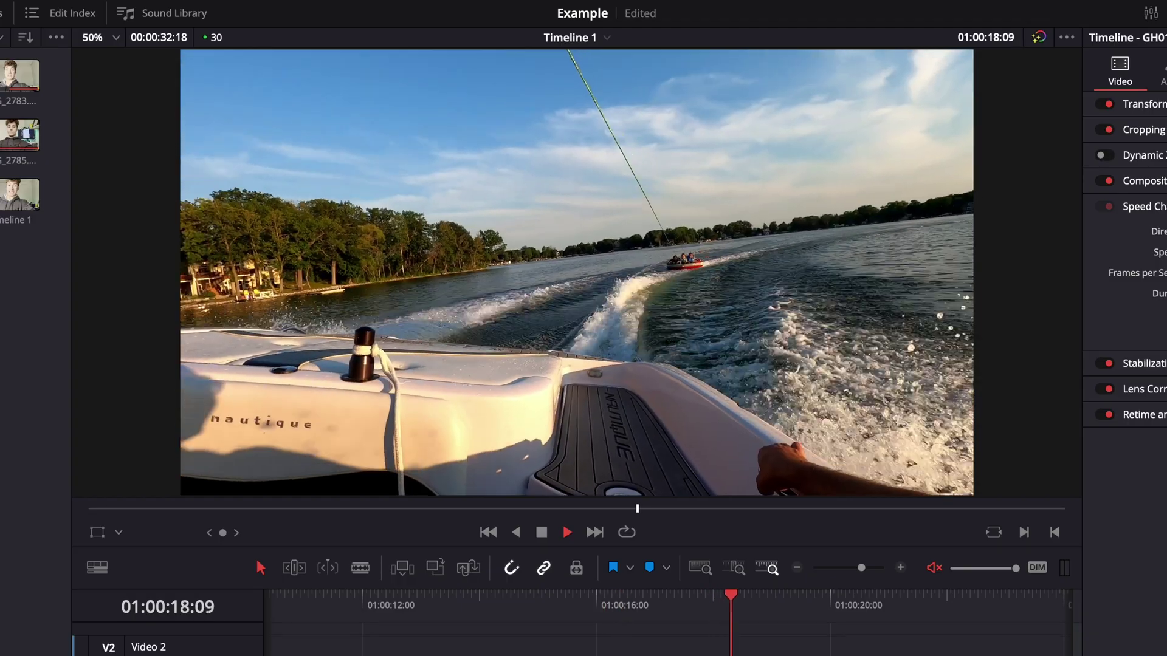
key(space)
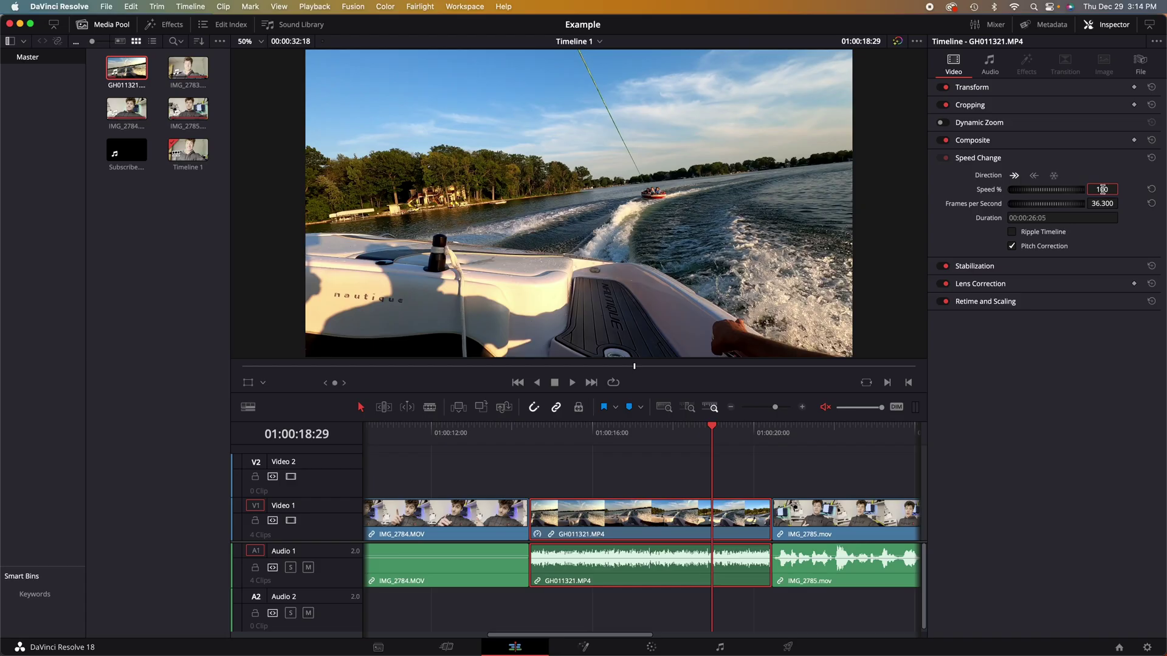
key(Return)
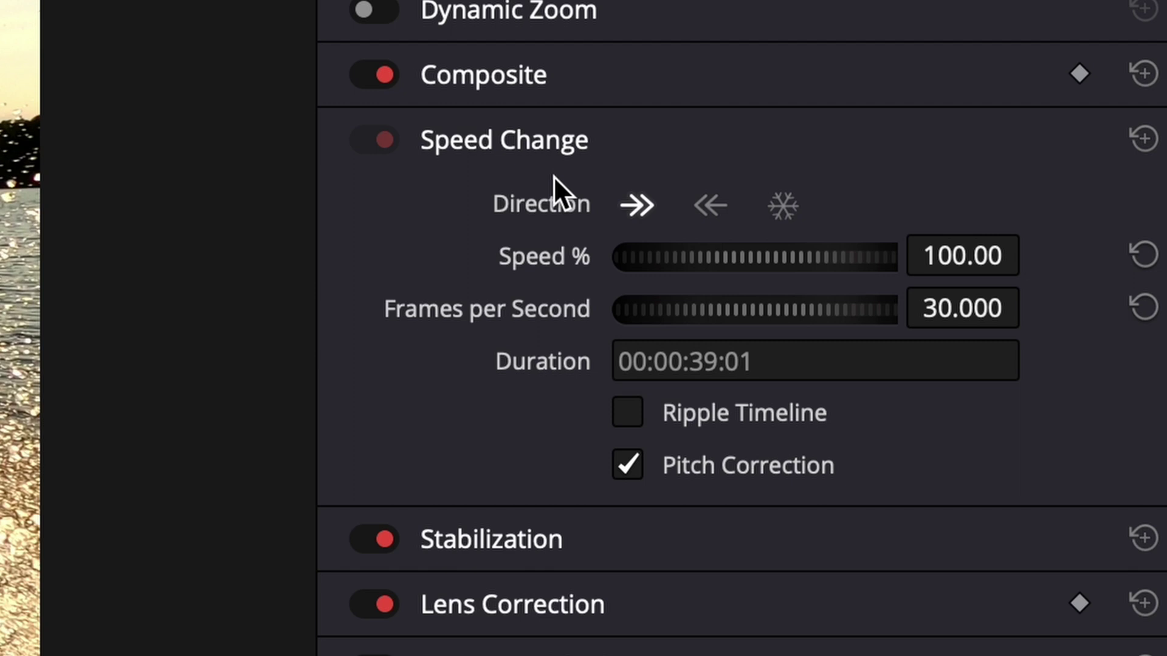
Step: Enable Ripple Timeline for GH011321.MP4, try the clip at 77% speed, and reset its speed change
drag(854, 257, 748, 260)
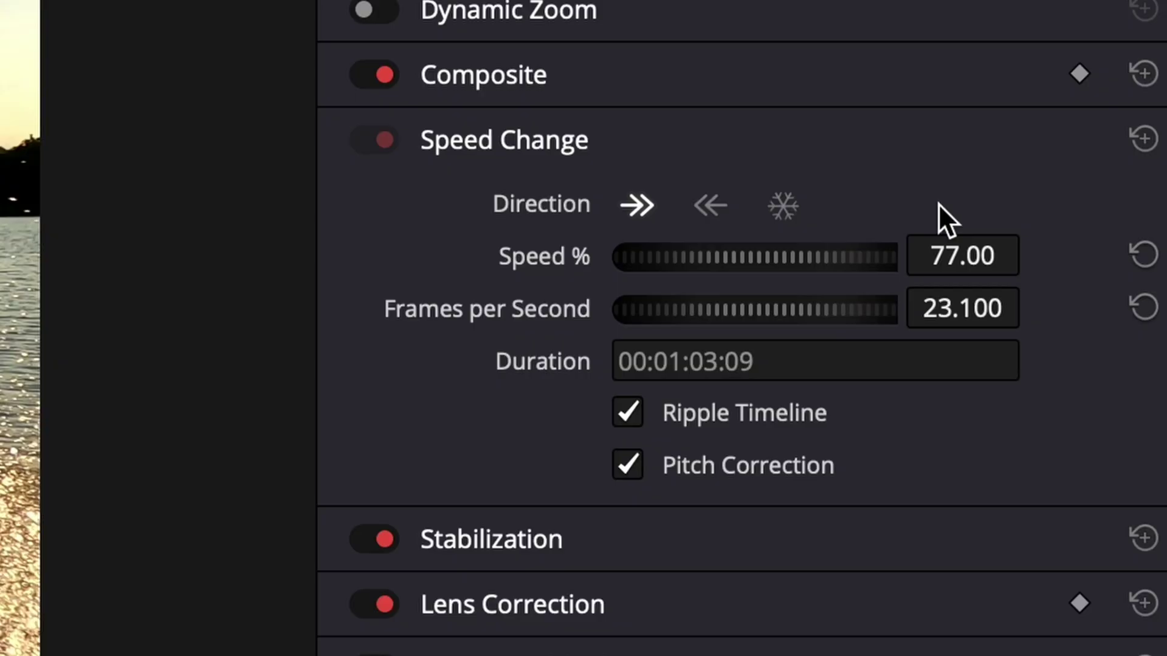
drag(892, 254, 818, 250)
scroll(539, 451, down, 3)
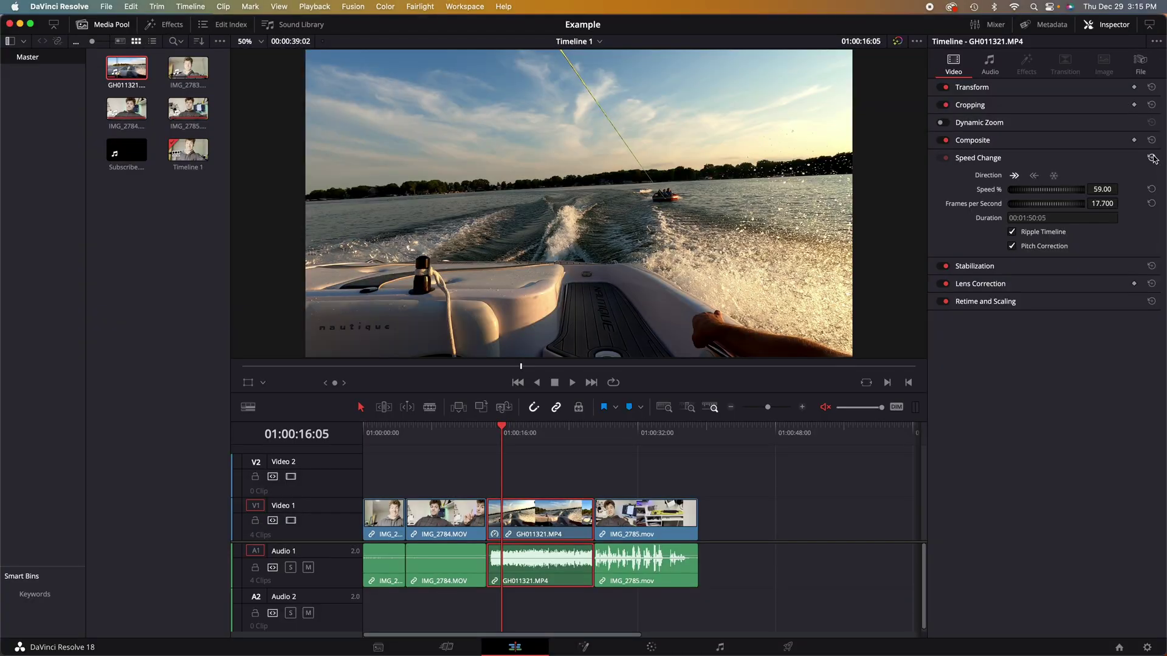
click(1151, 158)
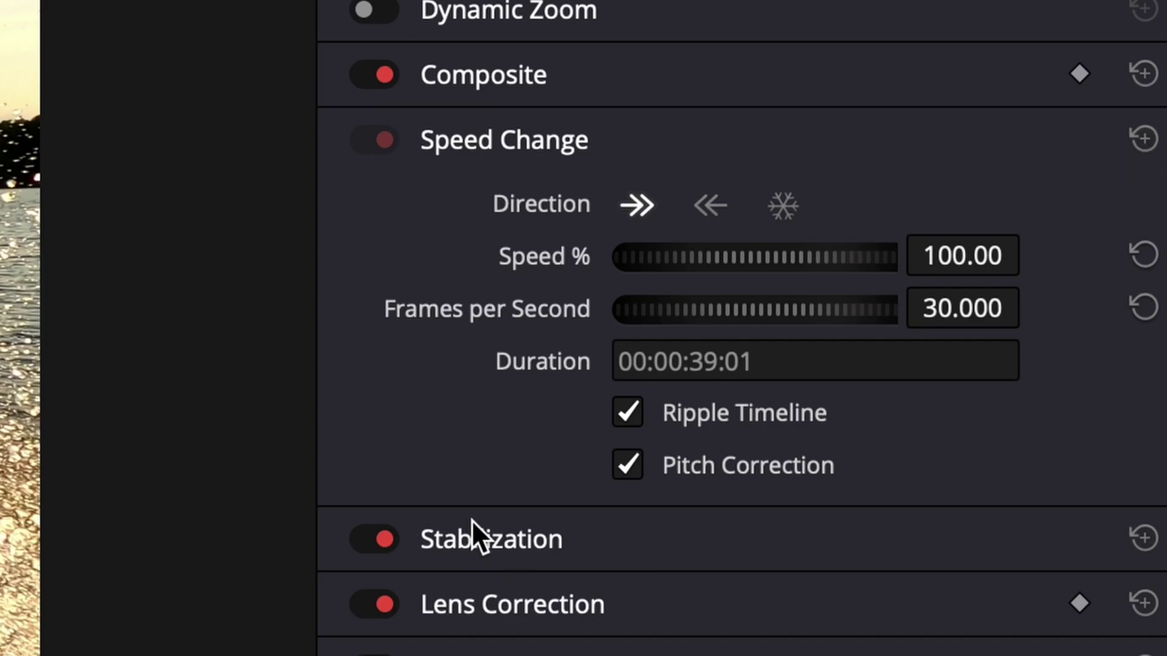
Step: Stabilize the GH011321.MP4 clip in Perspective mode with Camera Lock enabled and play the clip
click(472, 523)
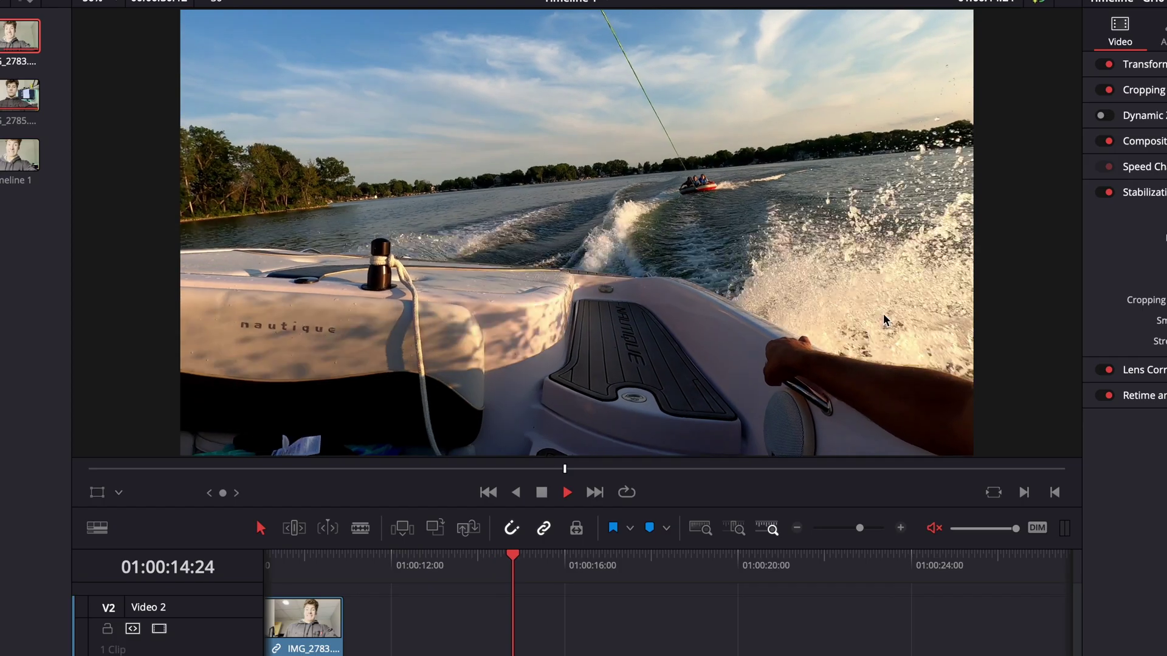
key(space)
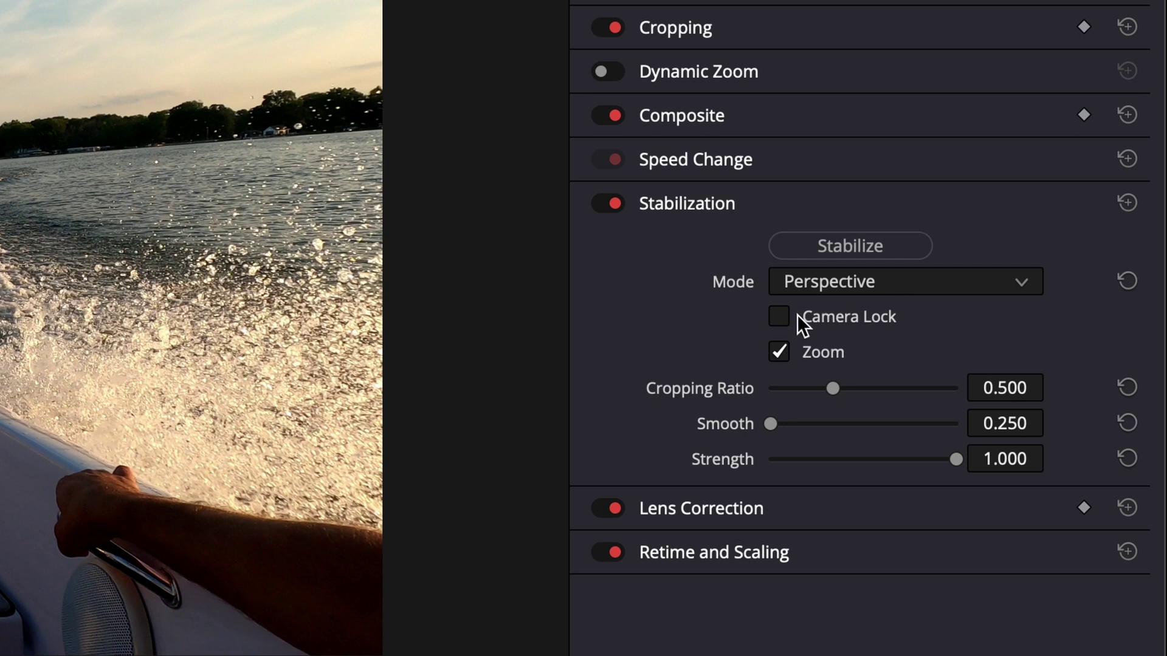
click(778, 316)
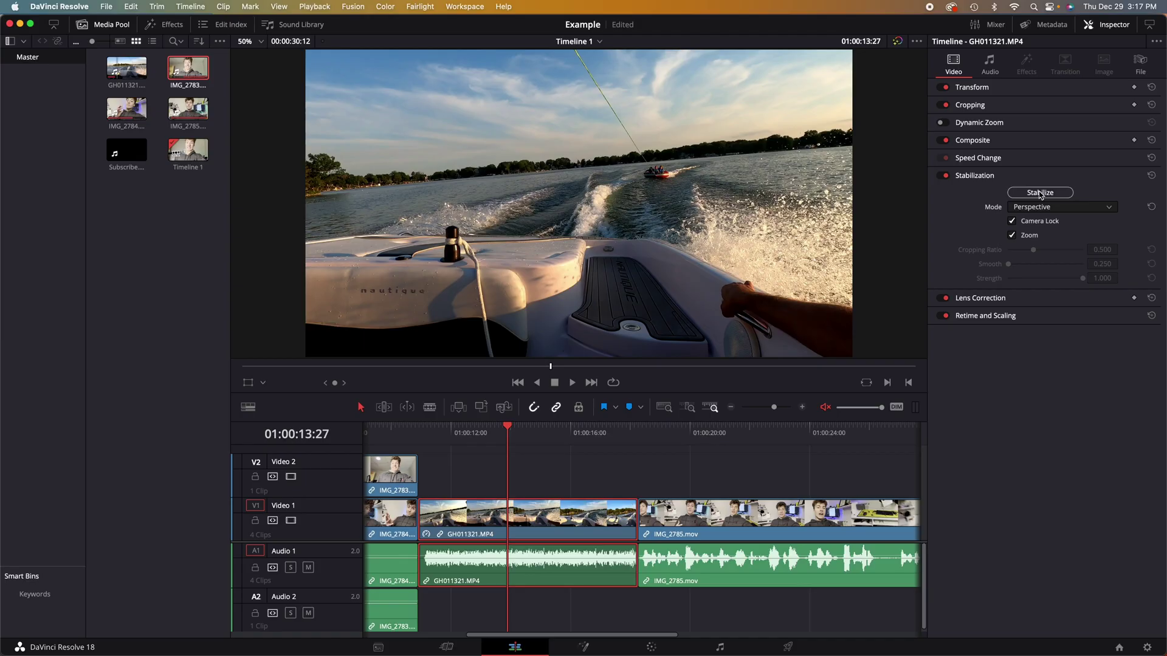
click(1040, 193)
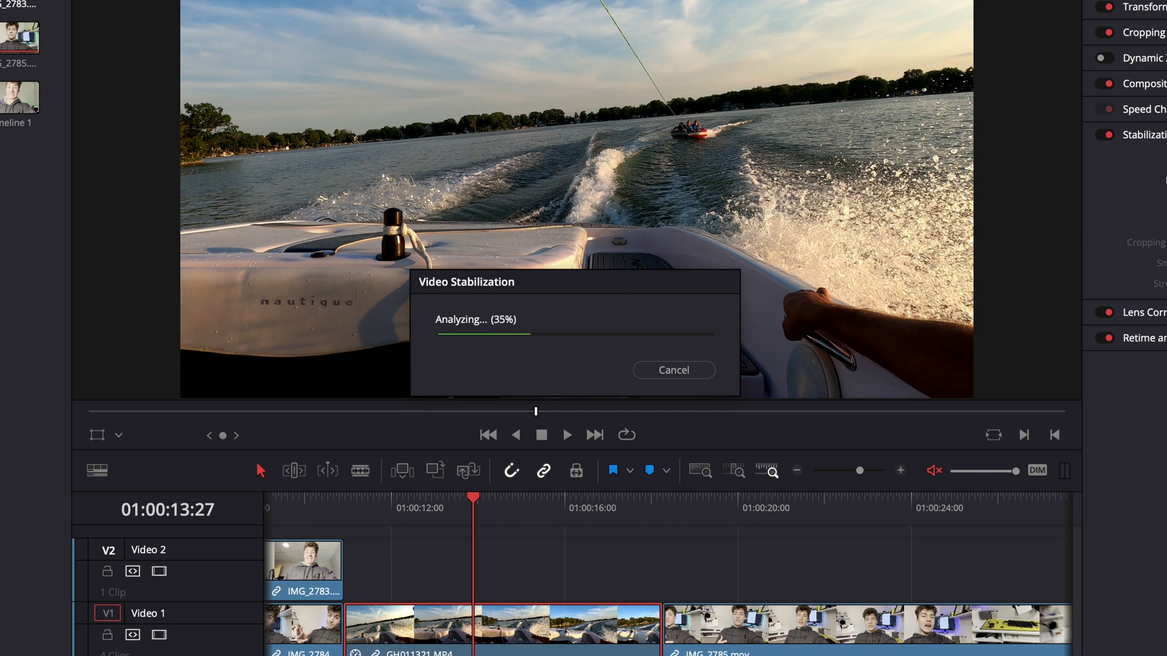
key(space)
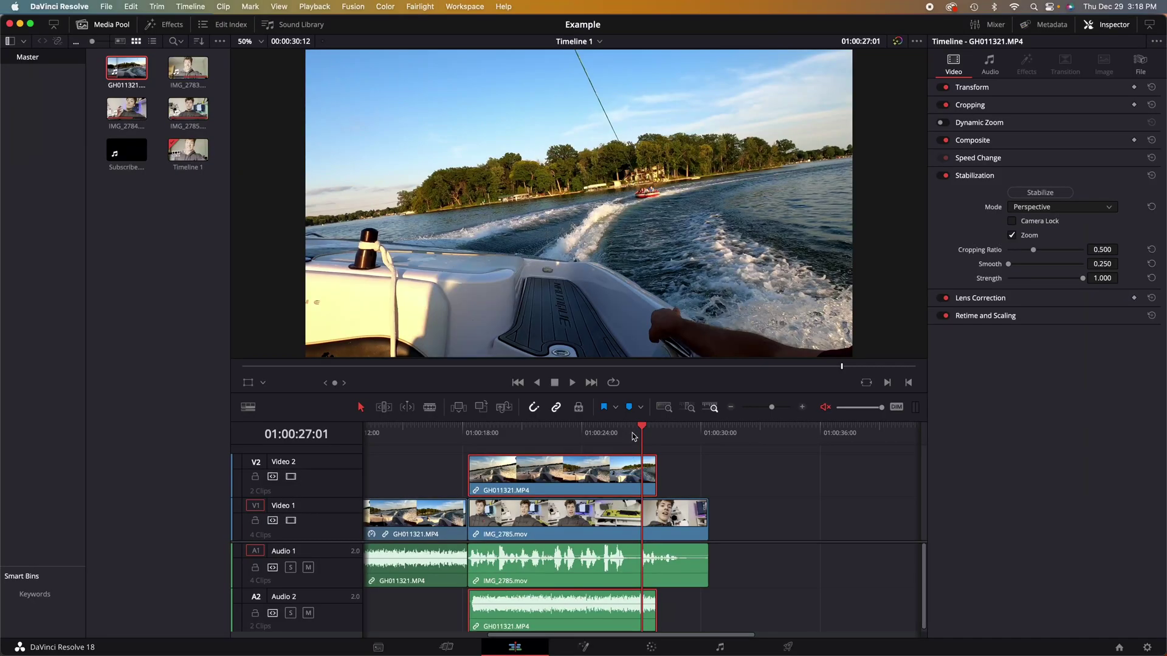
Step: Delete the GH011321.MP4 overlay from the Video 2 track and show the lens correction settings
key(BackSpace)
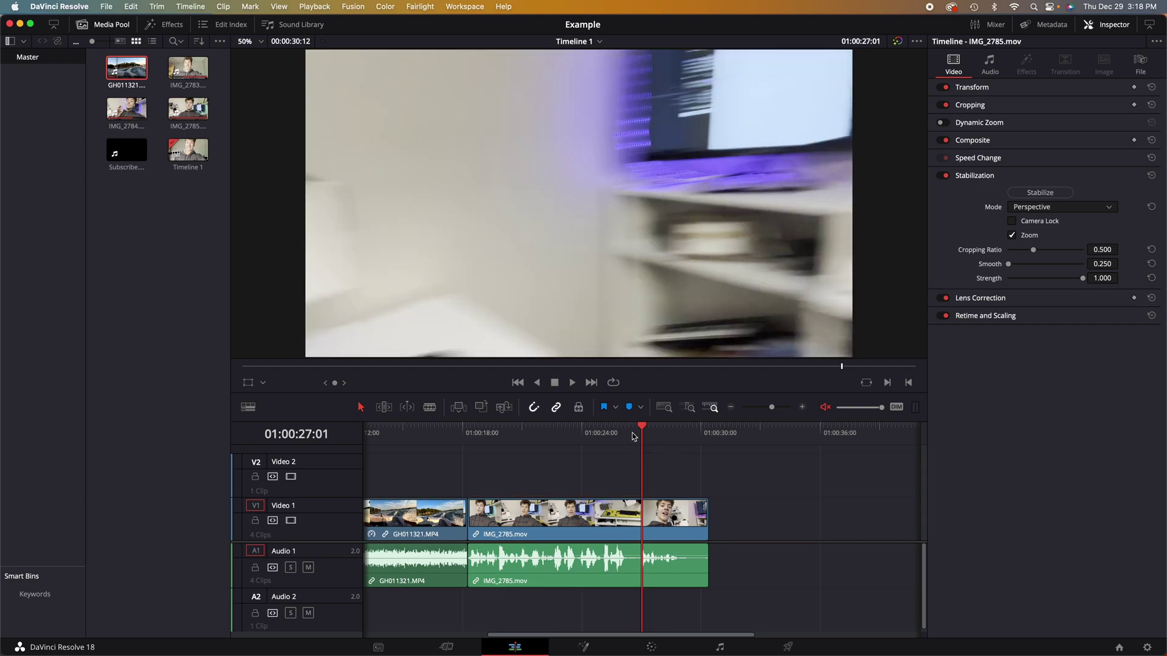
click(992, 297)
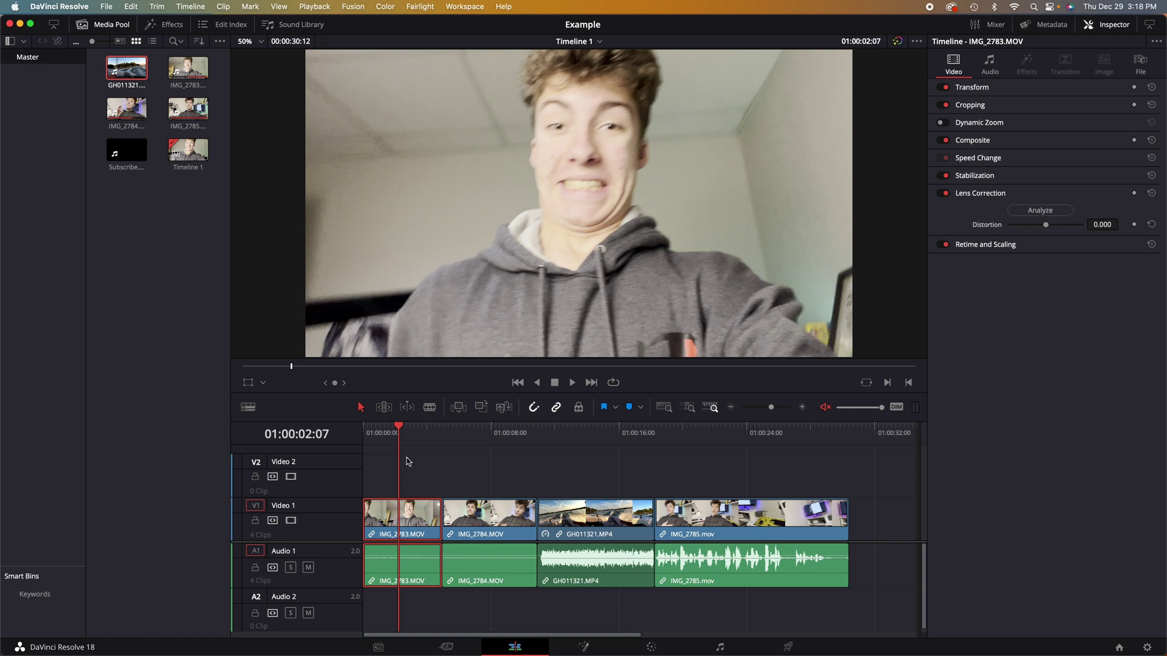
Step: Try adjusting the lens correction distortion of the GH011321.MP4 clip on Video 1, with the playhead placed within the clip
drag(435, 439, 614, 439)
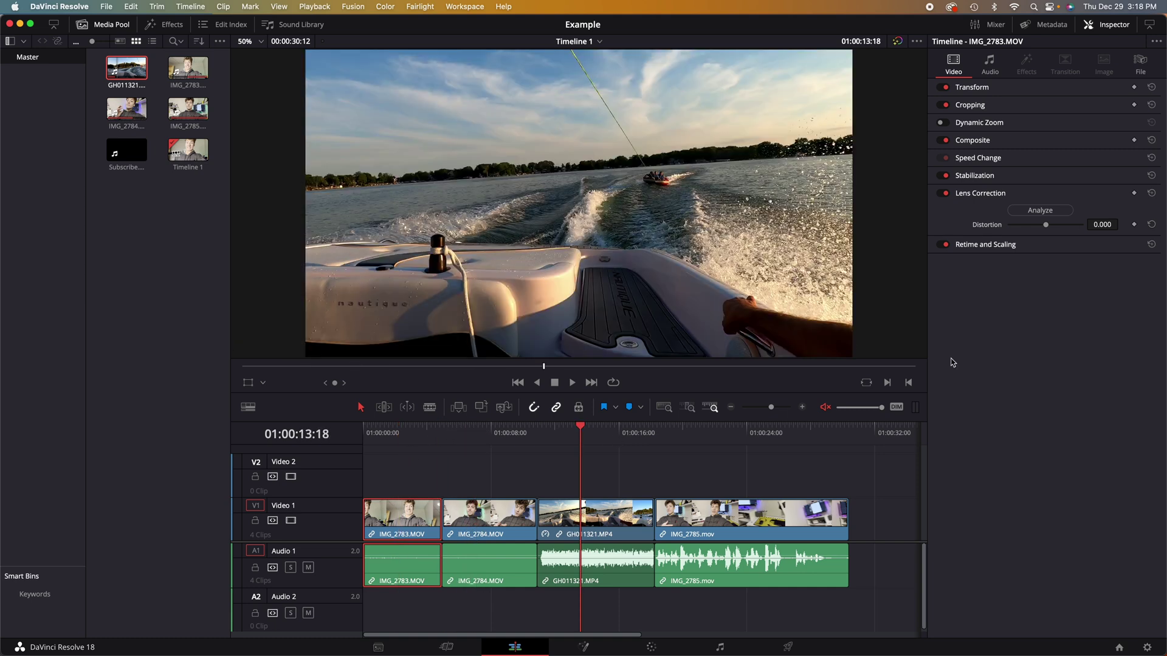
click(1096, 225)
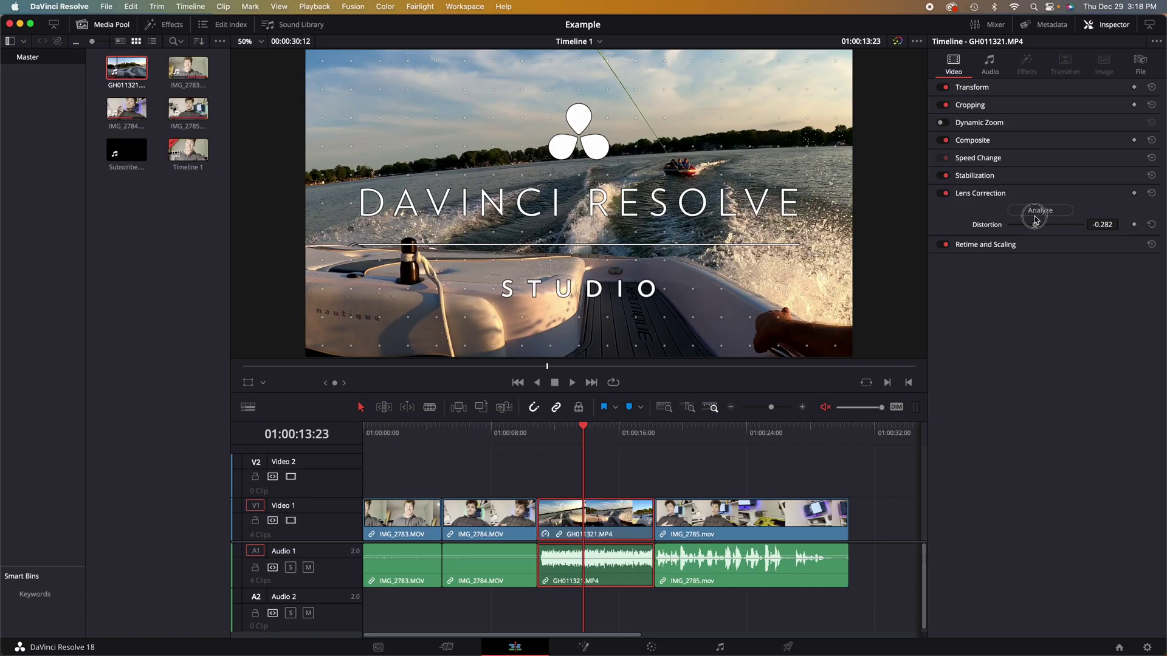
drag(1035, 219, 1037, 219)
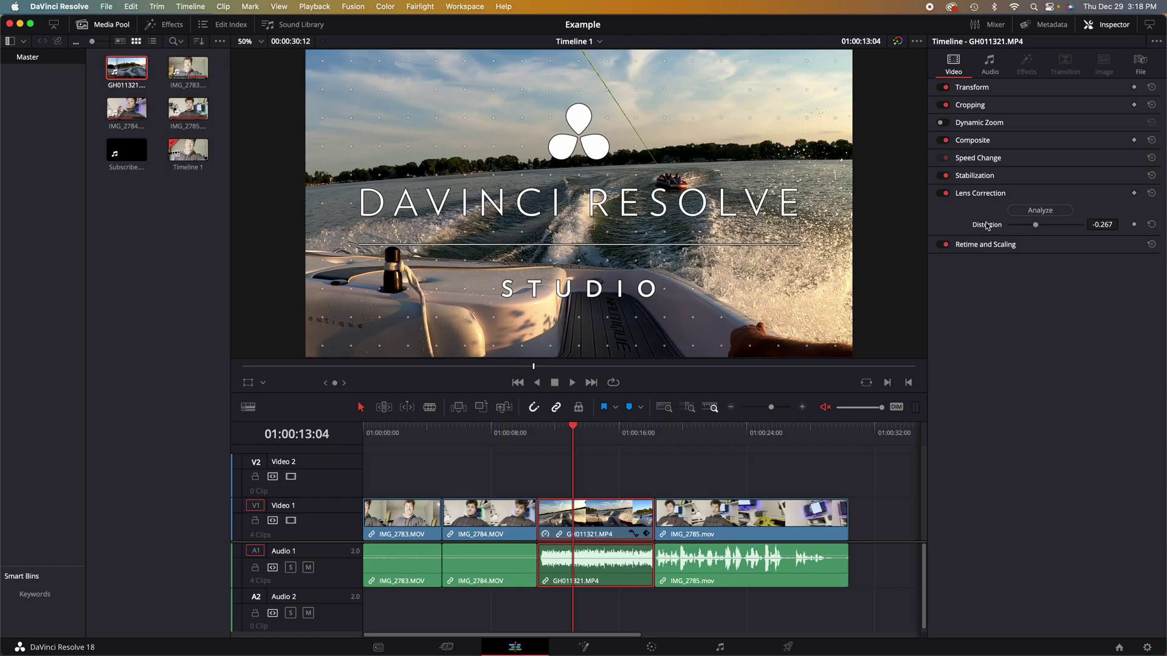
Step: Show the retime and scaling settings of GH011321.MP4, set the clip's speed to 81% and play it
click(986, 244)
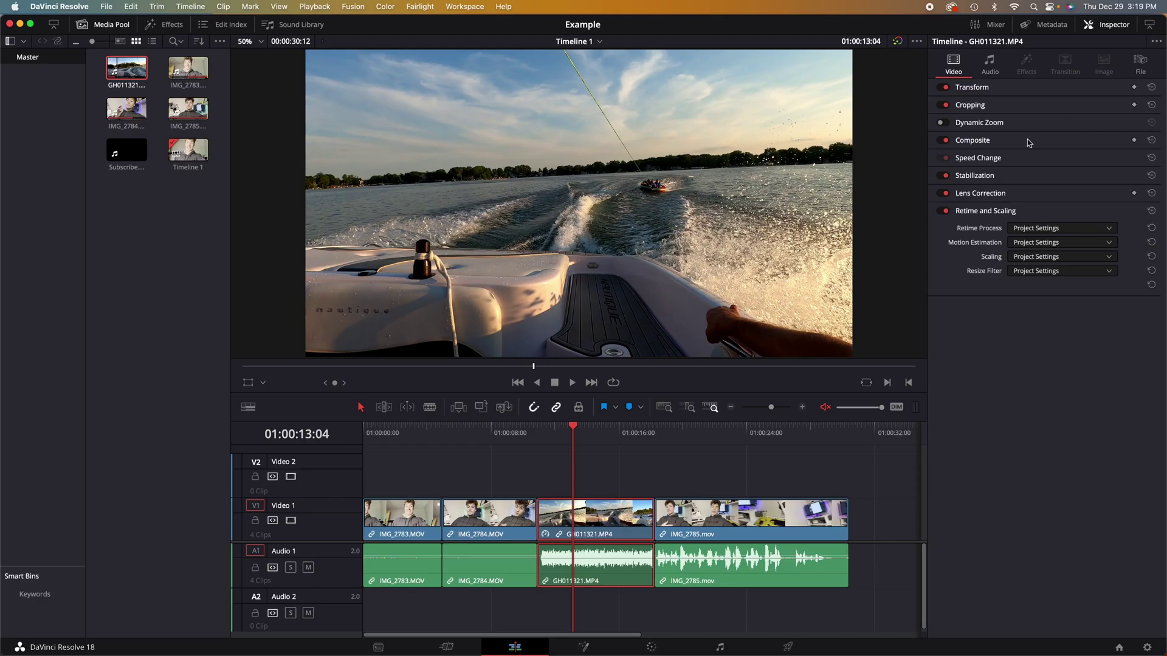
click(743, 203)
click(1011, 160)
drag(808, 246, 795, 247)
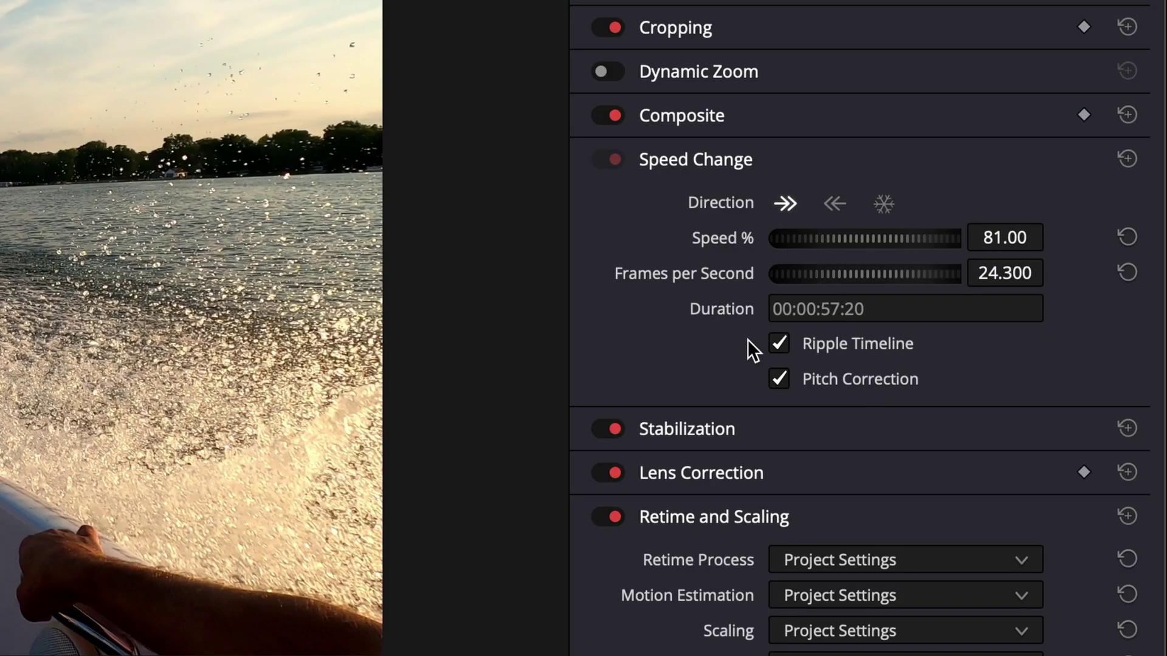
key(space)
key(space)
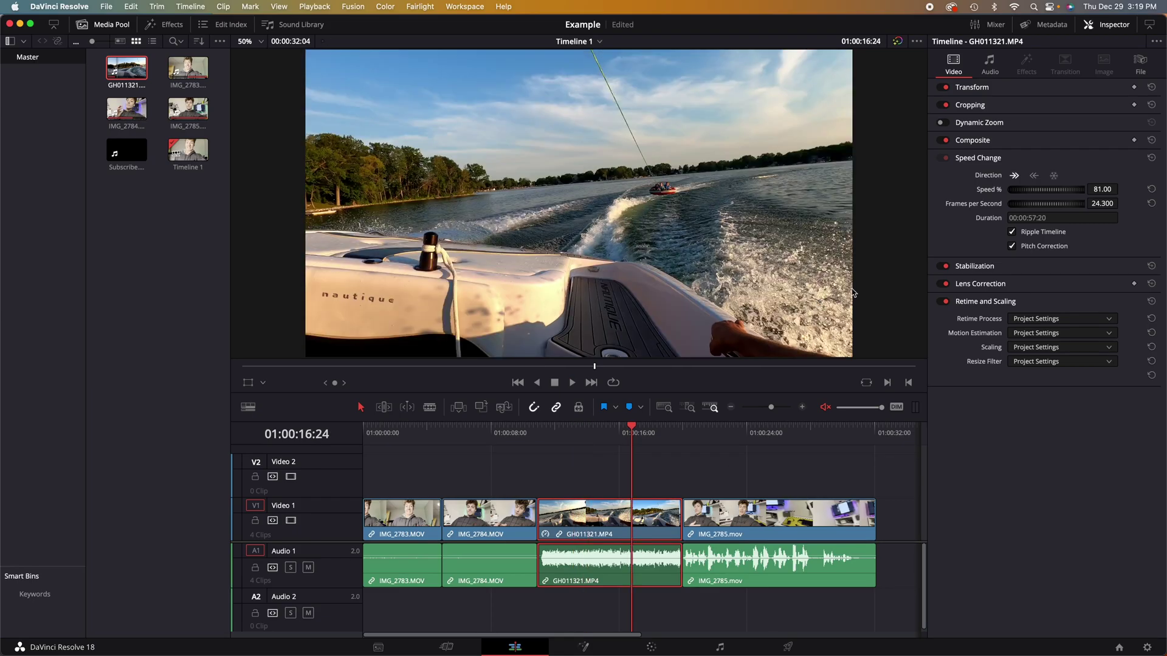
Step: Set the retime process of the slowed GH011321.MP4 clip to Optical Flow
click(988, 158)
click(905, 331)
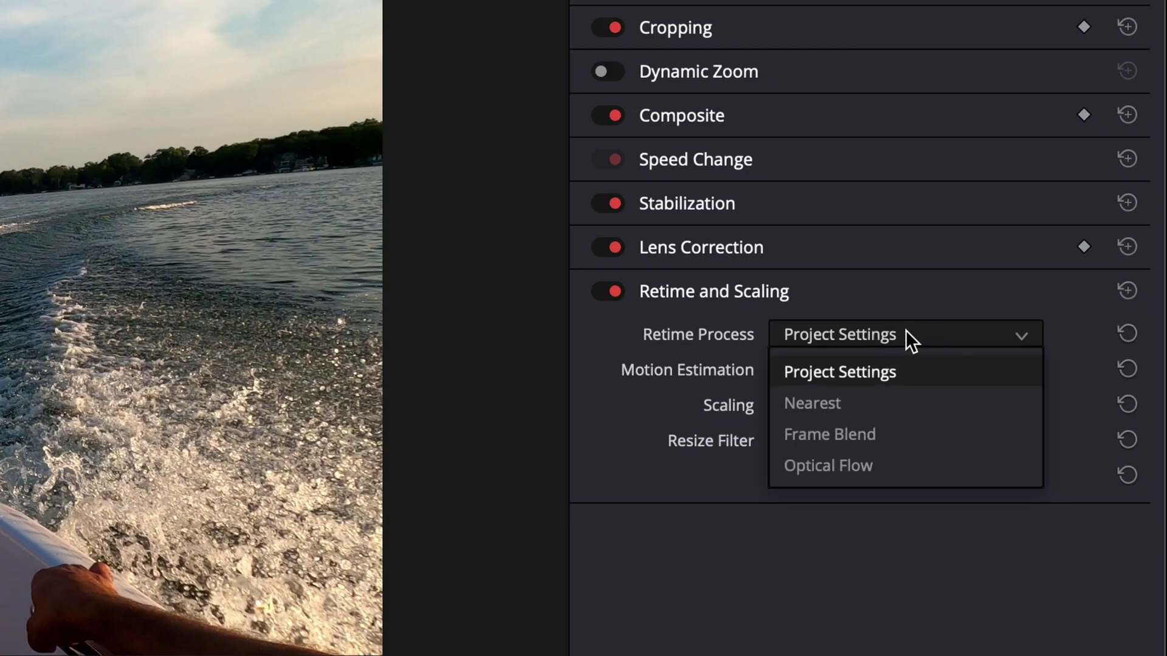
click(883, 465)
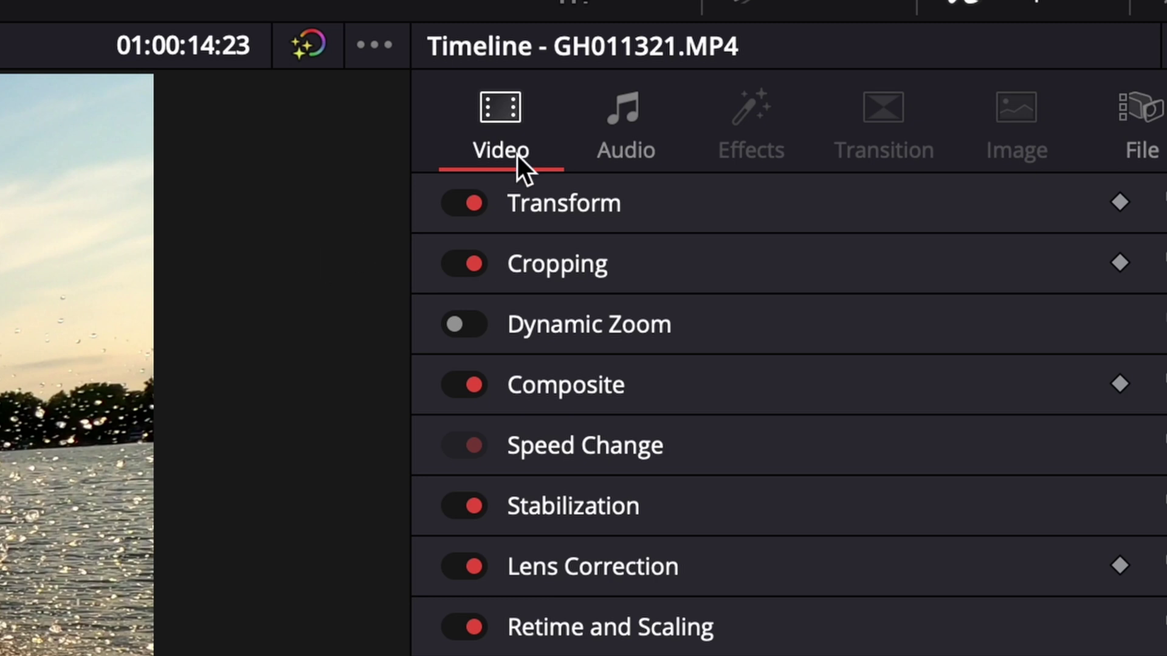
Step: Set the audio volume of the IMG_2785.mov clip to 1.20 and its pan to -55.73
click(619, 126)
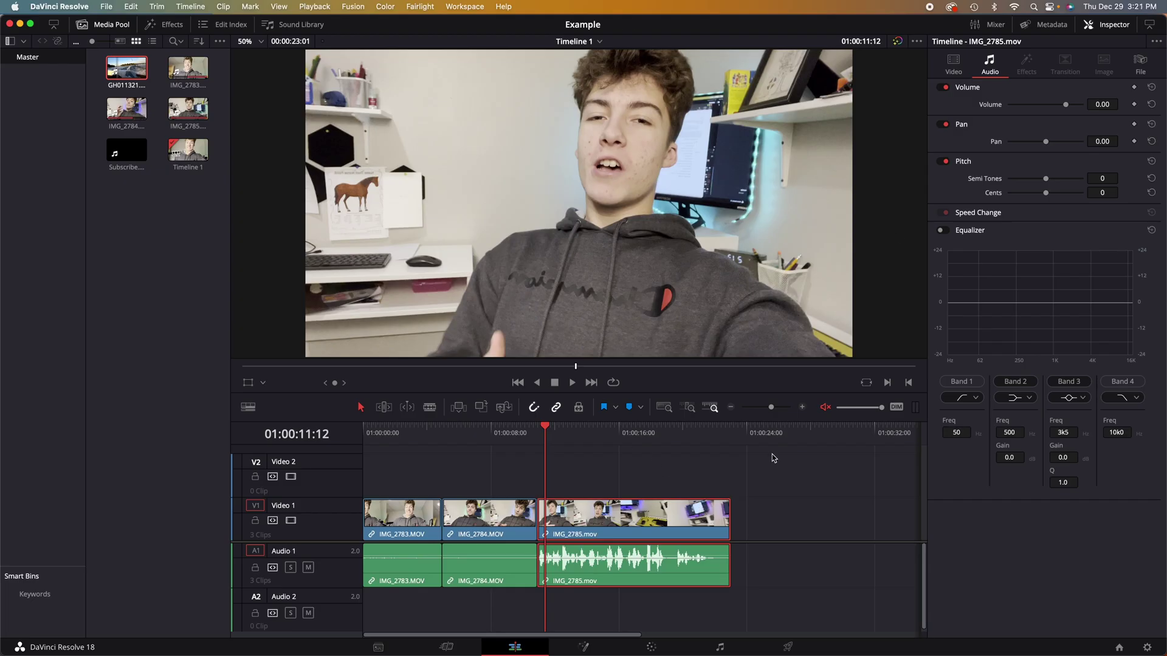
mouse_move(1101, 104)
mouse_down()
mouse_move(1121, 104)
mouse_move(1101, 104)
mouse_up()
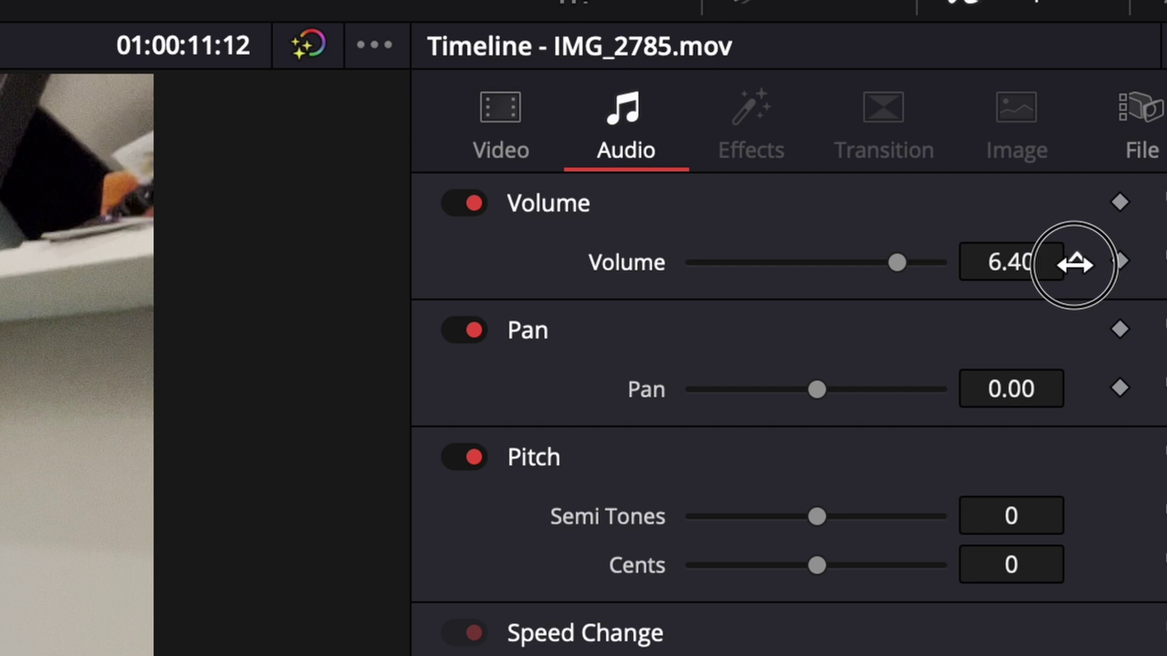
drag(1009, 261, 1016, 329)
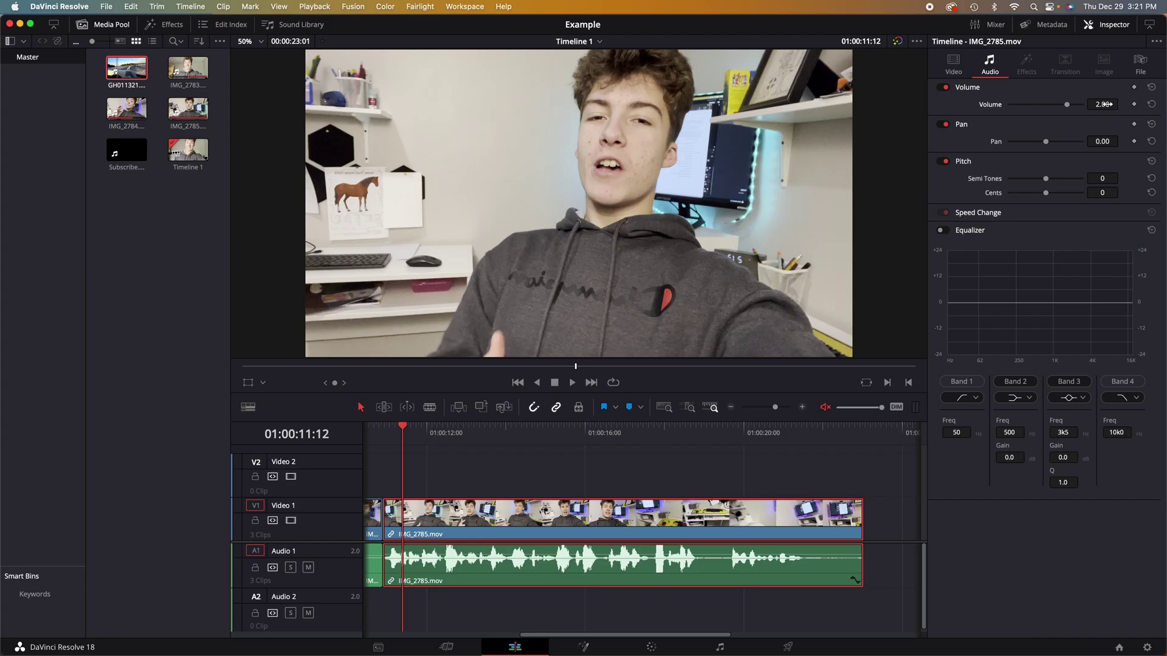
drag(1103, 104, 1088, 108)
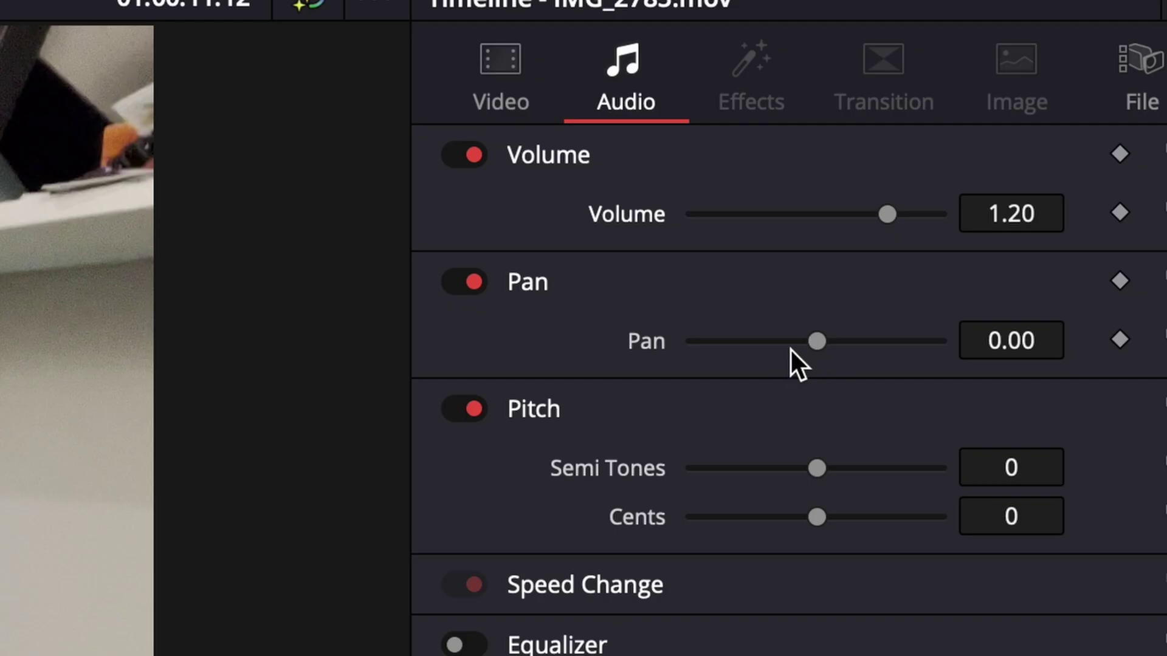
drag(812, 339, 742, 394)
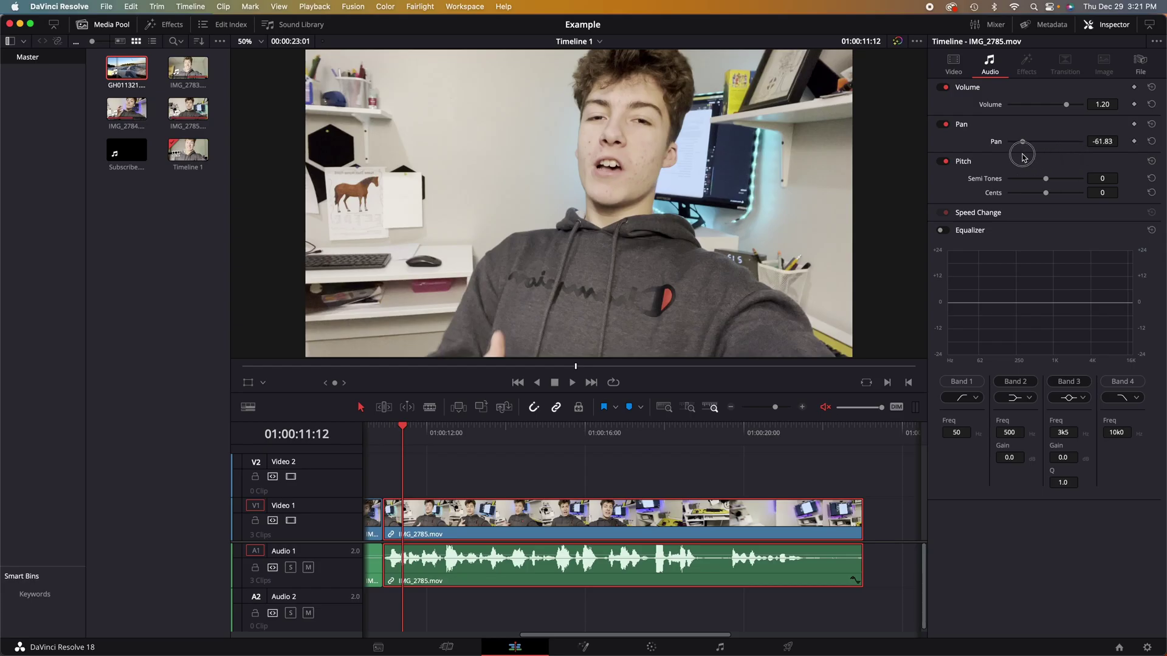
drag(1023, 157, 1031, 167)
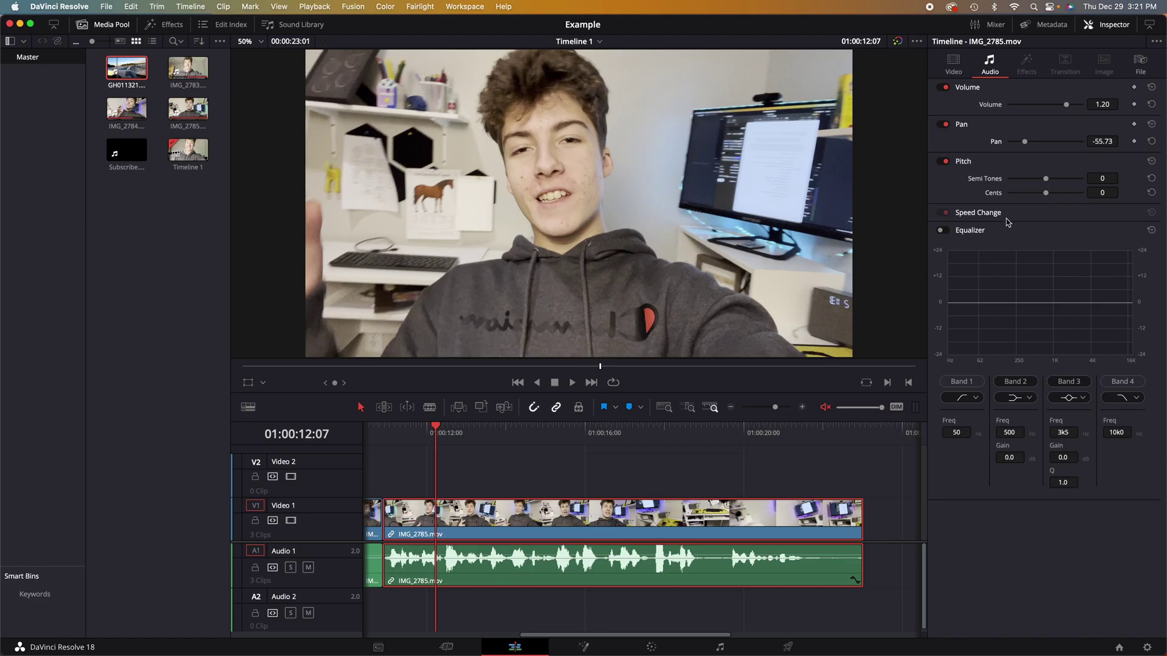
Step: Raise the pitch of IMG_2785.mov by 8 semitones and play the result from near the clip's start
drag(990, 267, 1033, 267)
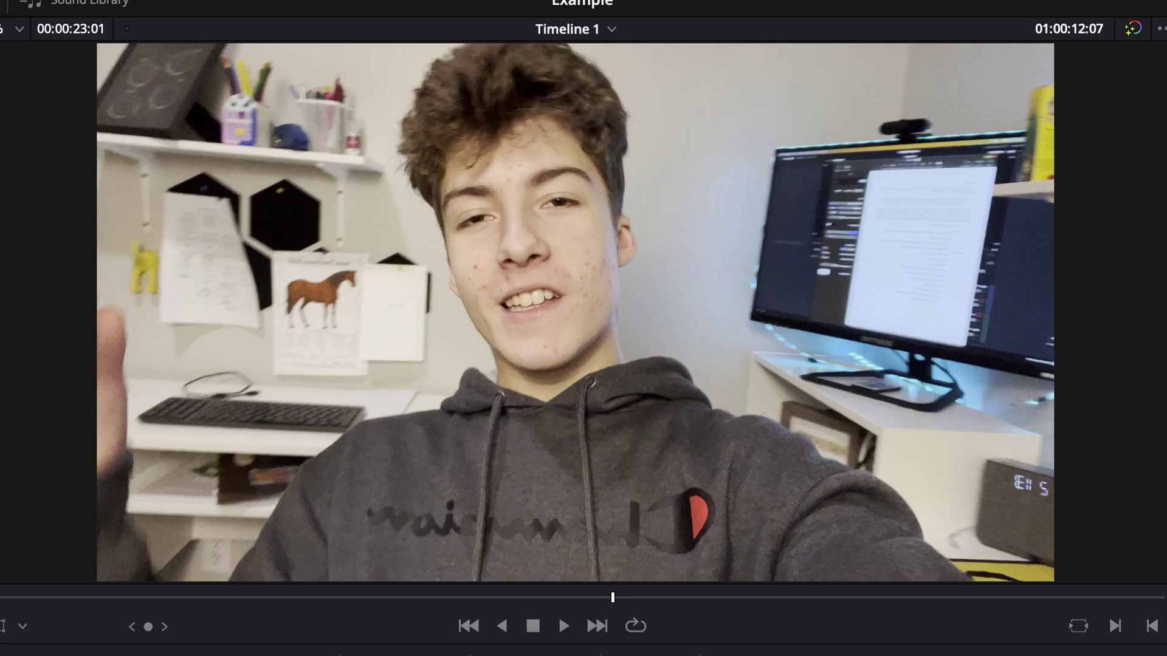
key(space)
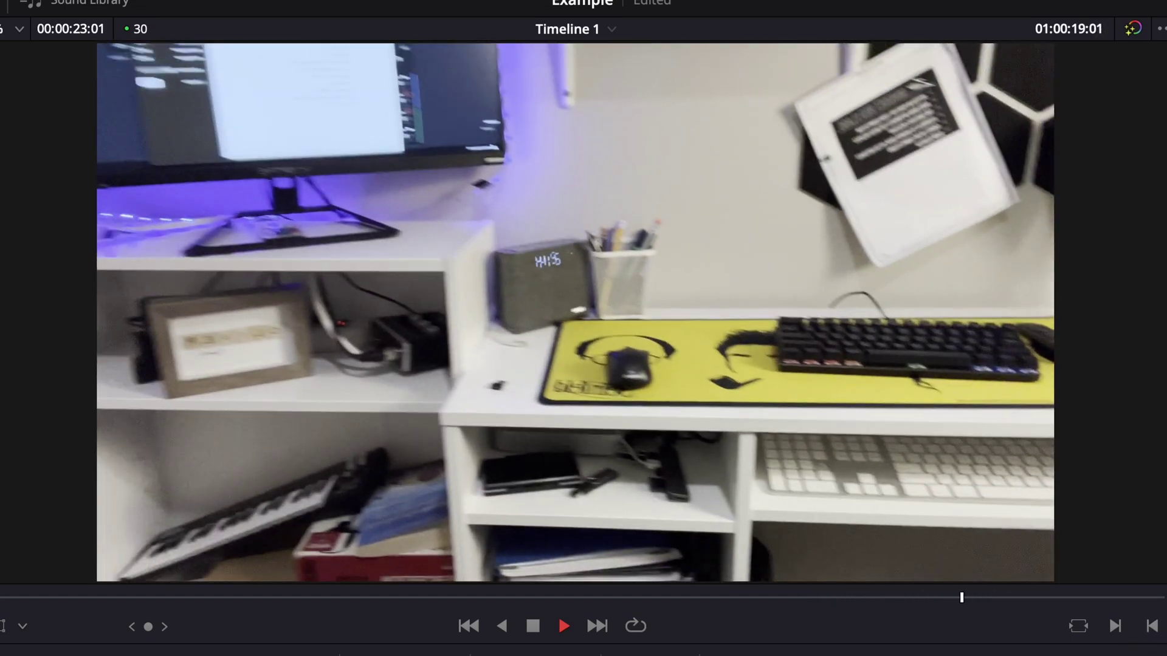
click(415, 435)
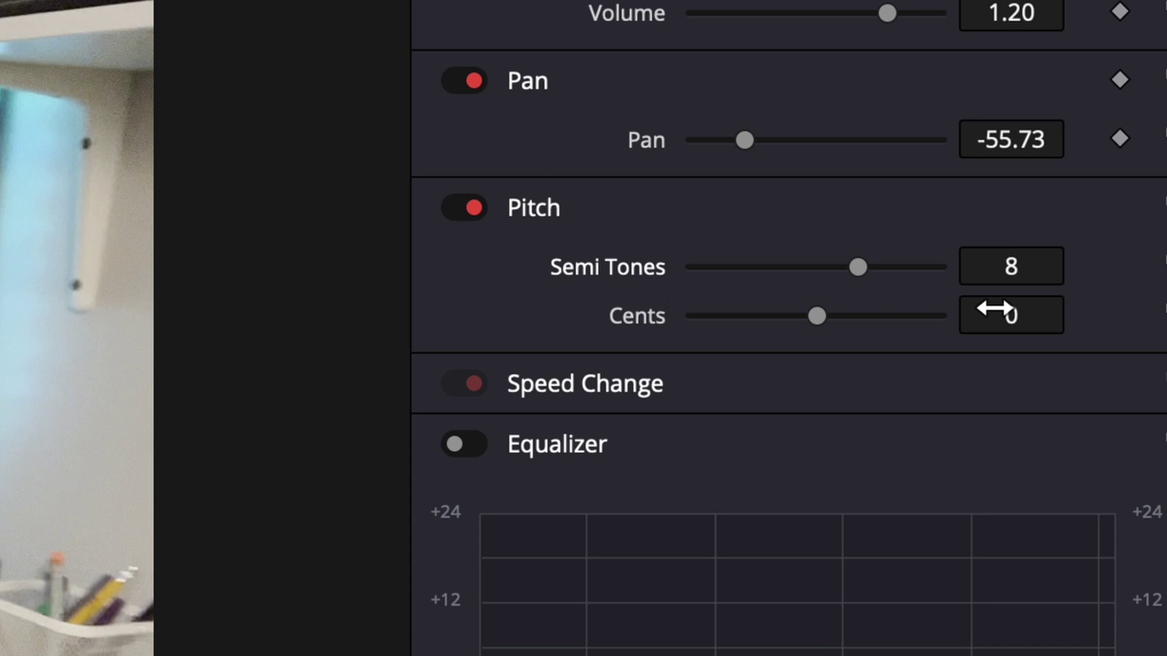
scroll(768, 238, down, 3)
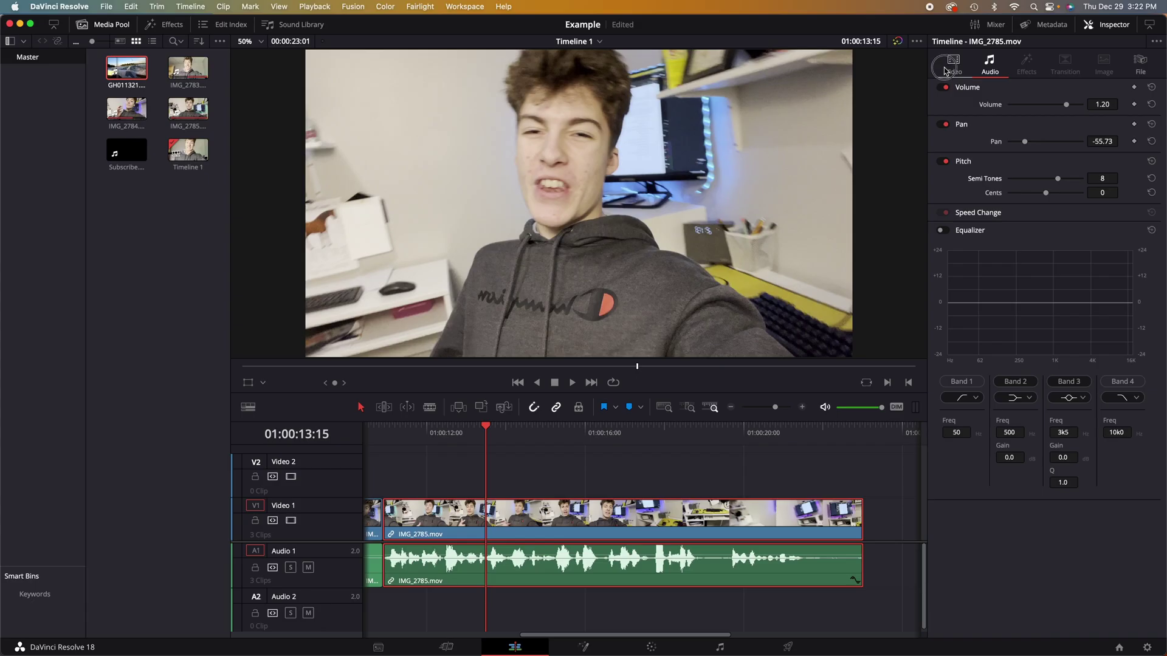
Step: Enable the equalizer on IMG_2785.mov, boosting Band 2 by about 5 dB near 300 Hz and Band 3 by about 3 dB near 2 kHz
click(950, 65)
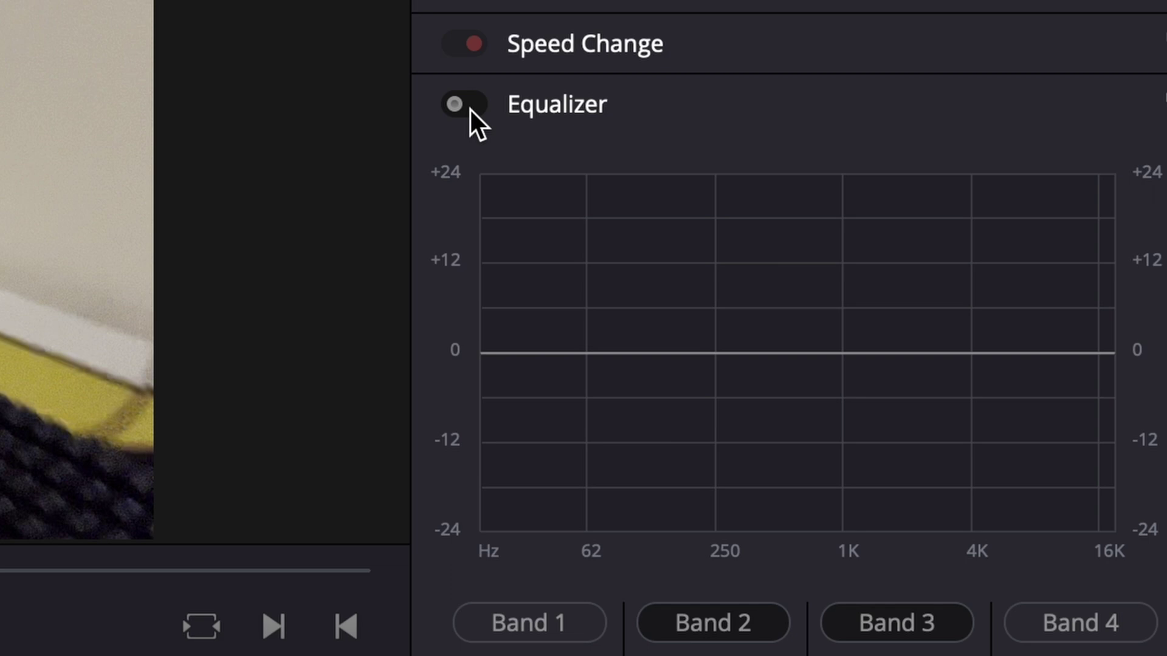
click(454, 107)
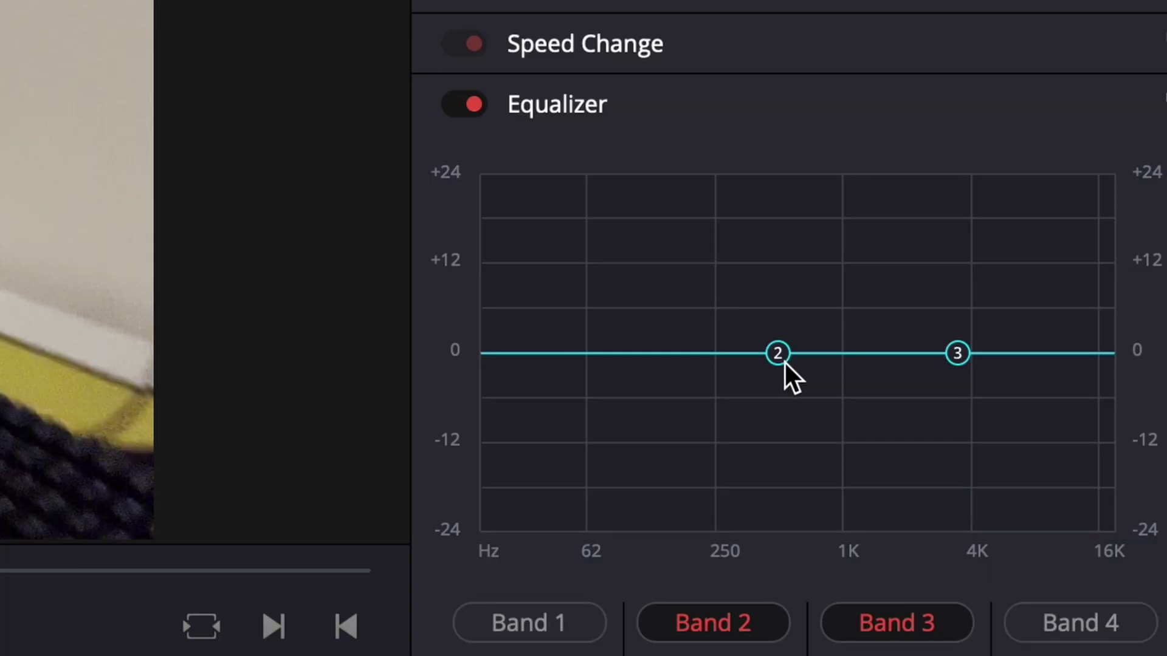
drag(785, 363, 763, 309)
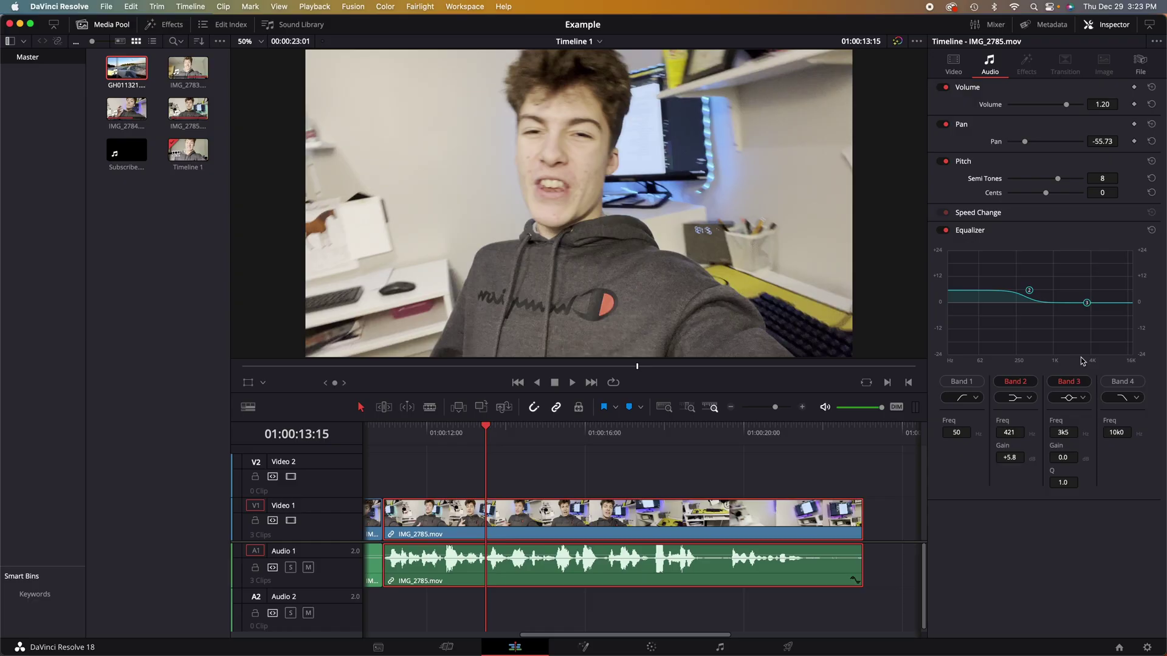
drag(1088, 303, 1083, 295)
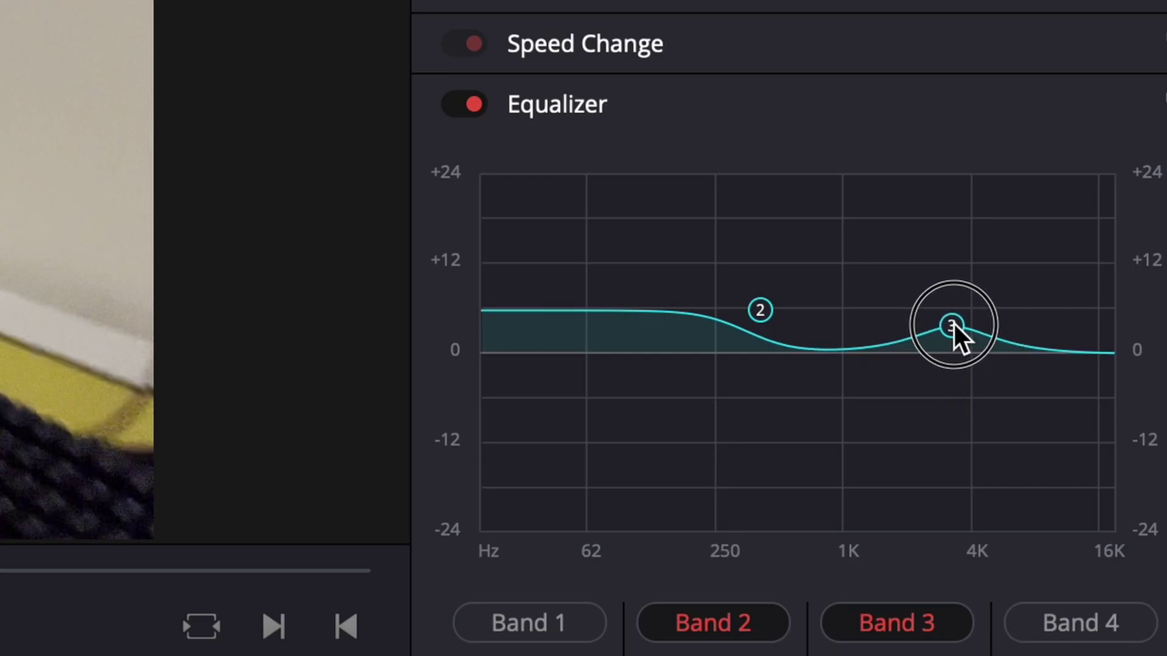
drag(941, 326, 913, 327)
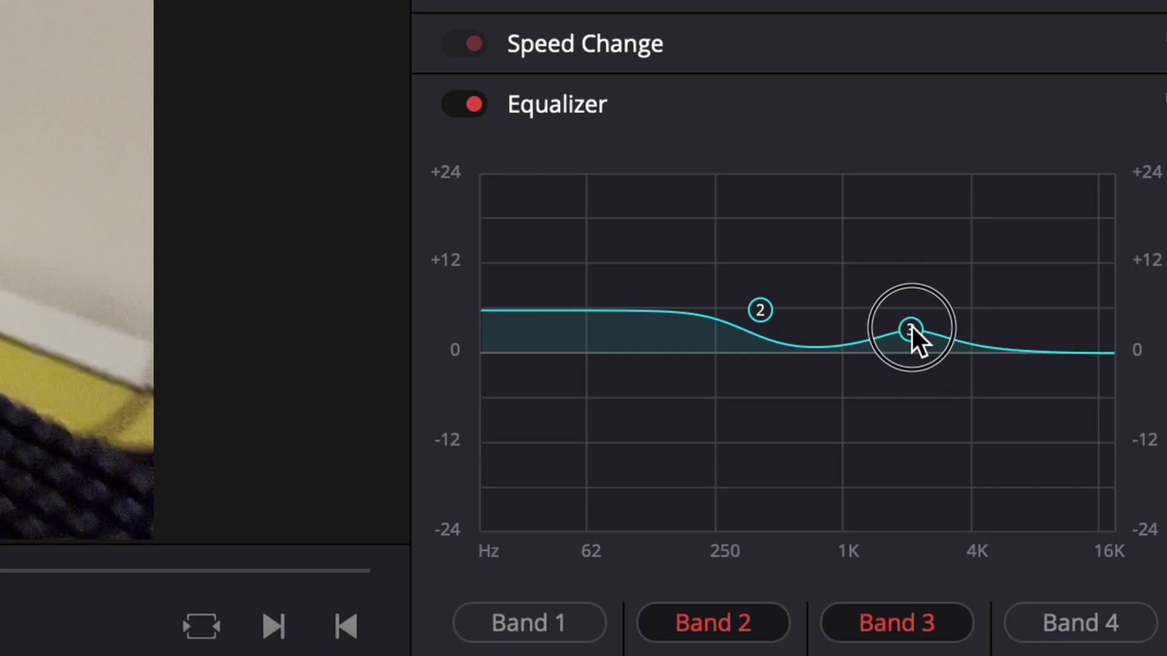
drag(760, 311, 738, 312)
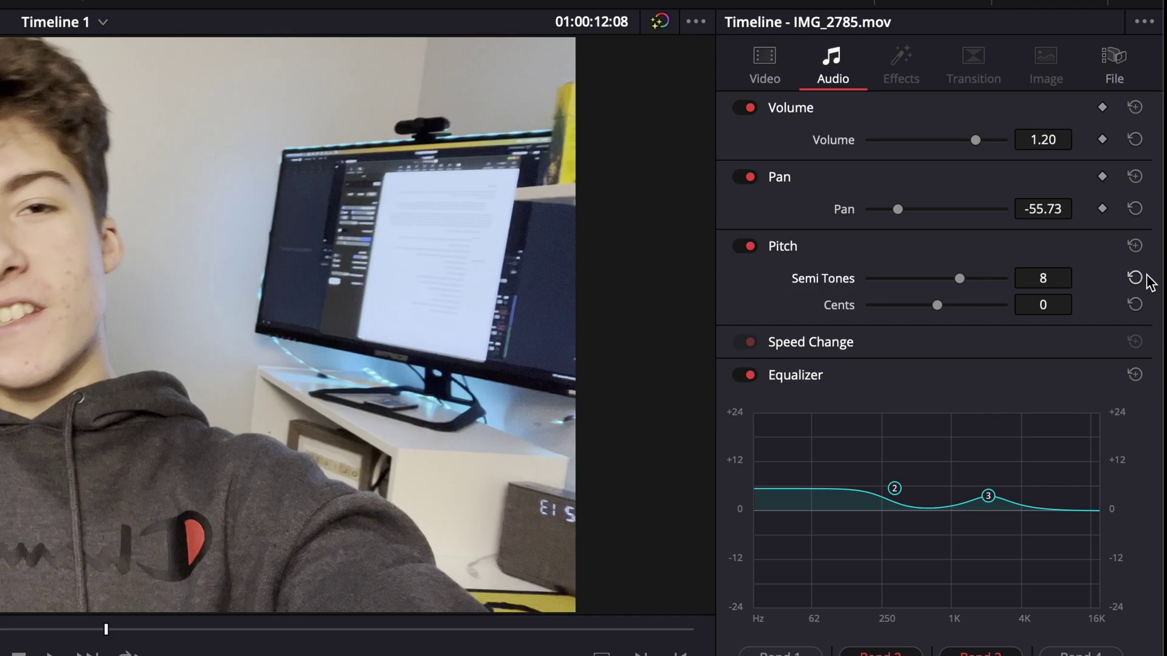
Step: Reset the pitch settings of IMG_2785.mov to their defaults
click(1133, 246)
click(1137, 249)
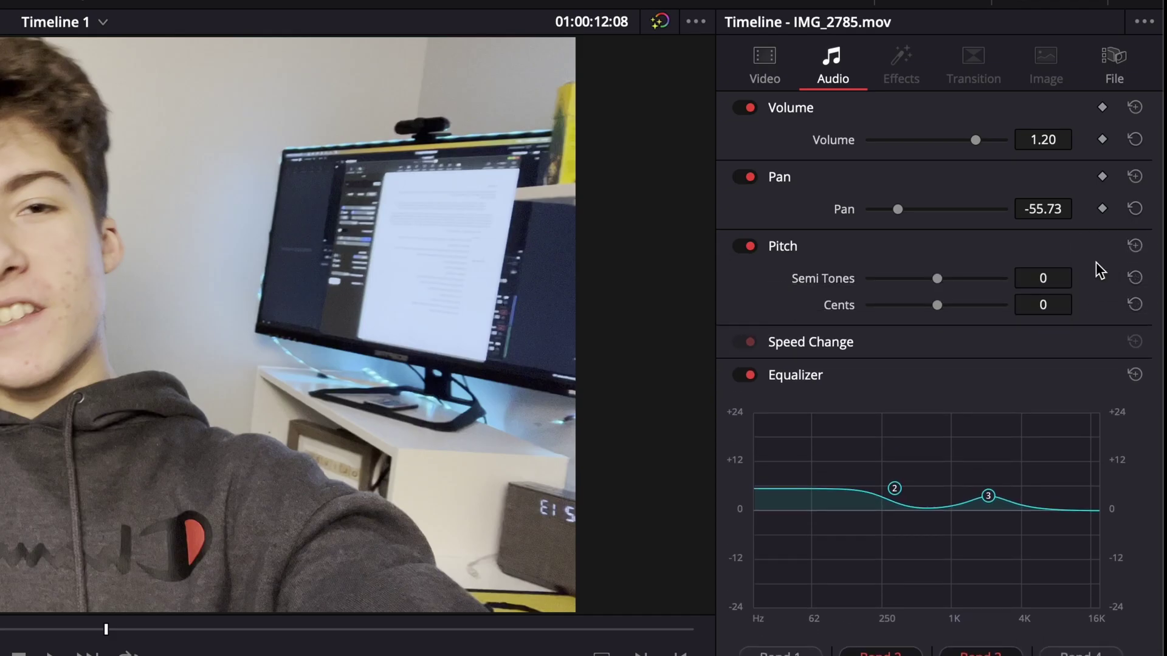